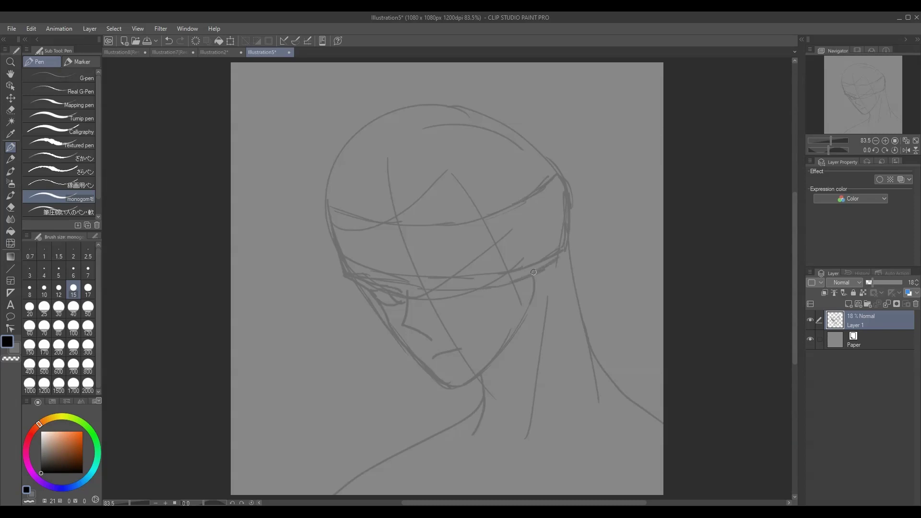
Step: Sketch the overlapping bands of the blindfold across the forehead and thicken its edge at the back of the head
mouse_move(336, 199)
left_mouse_down()
mouse_move(454, 193)
mouse_move(501, 171)
mouse_move(541, 168)
mouse_move(417, 220)
left_mouse_up()
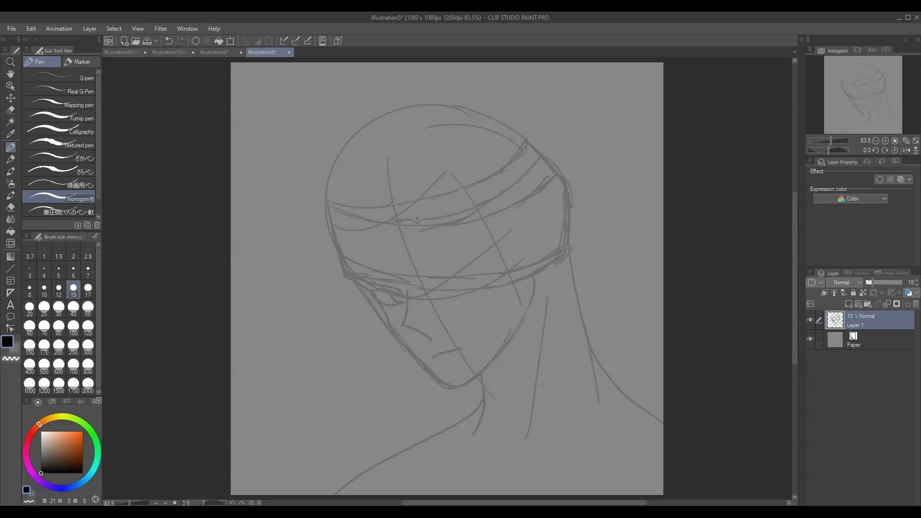
left_click_drag(344, 218, 552, 247)
left_click_drag(528, 143, 564, 167)
left_click_drag(559, 162, 574, 237)
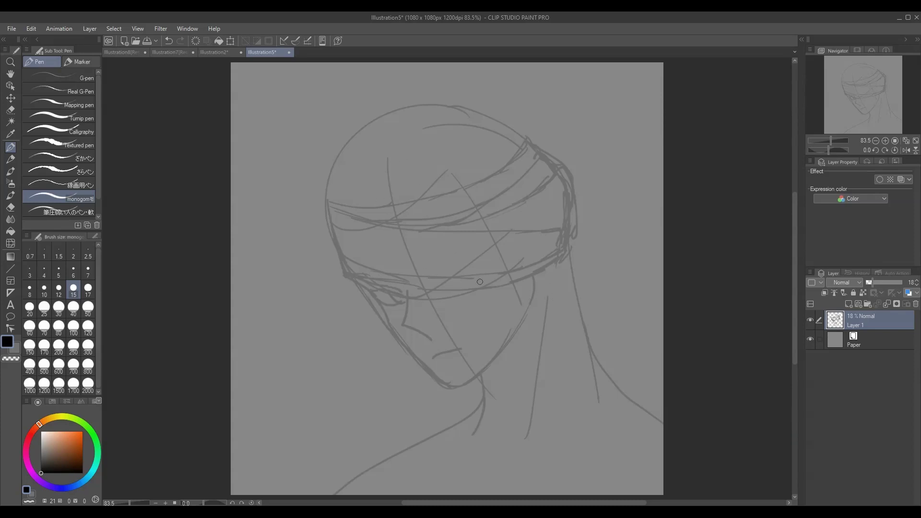
Step: Erase the old skull outline above the blindfold and sketch a rounder dome for the head
key("e")
mouse_move(330, 181)
left_mouse_down()
mouse_move(385, 116)
mouse_move(515, 127)
mouse_move(422, 120)
left_mouse_up()
key("p")
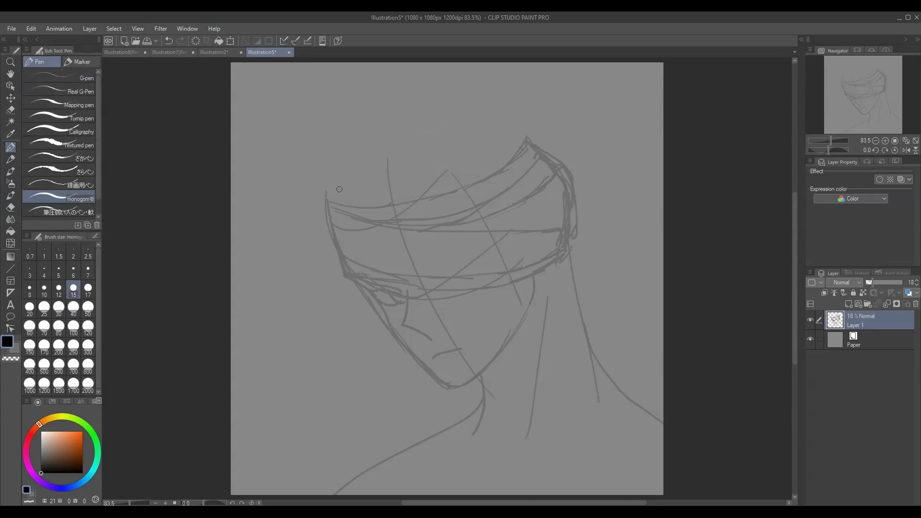
mouse_move(330, 198)
left_mouse_down()
mouse_move(393, 121)
mouse_move(527, 149)
mouse_move(376, 123)
mouse_move(527, 136)
left_mouse_up()
key("ctrl+z")
mouse_move(389, 109)
left_mouse_down()
mouse_move(555, 157)
mouse_move(574, 236)
left_mouse_up()
left_click_drag(538, 131, 430, 96)
mouse_move(409, 100)
left_mouse_down()
mouse_move(375, 122)
mouse_move(475, 109)
left_mouse_up()
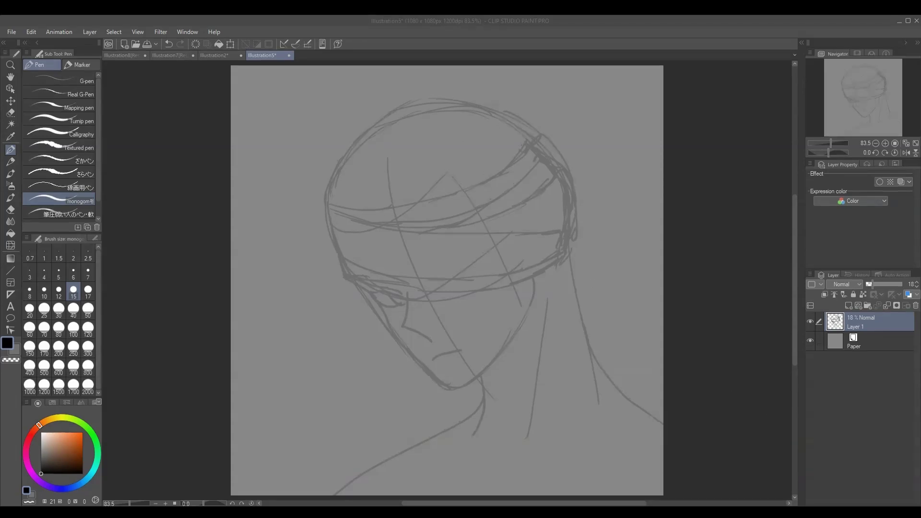
Step: Sketch the spiky outer hair outline over the crown of the head
left_click_drag(383, 116, 394, 93)
left_click_drag(396, 93, 425, 83)
mouse_move(425, 83)
left_mouse_down()
mouse_move(487, 96)
mouse_move(551, 135)
left_mouse_up()
left_click_drag(380, 113, 360, 116)
left_click_drag(354, 126, 302, 157)
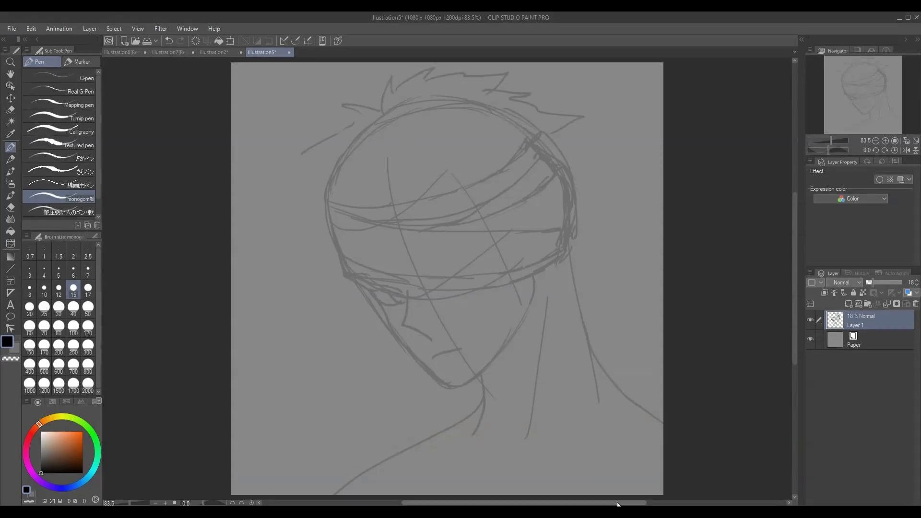
left_click_drag(380, 179, 446, 250)
mouse_move(433, 221)
left_mouse_down()
mouse_move(464, 180)
mouse_move(438, 163)
left_mouse_up()
left_click_drag(422, 163, 412, 163)
mouse_move(468, 180)
left_mouse_down()
mouse_move(500, 172)
mouse_move(579, 202)
left_mouse_up()
left_click_drag(547, 139, 552, 152)
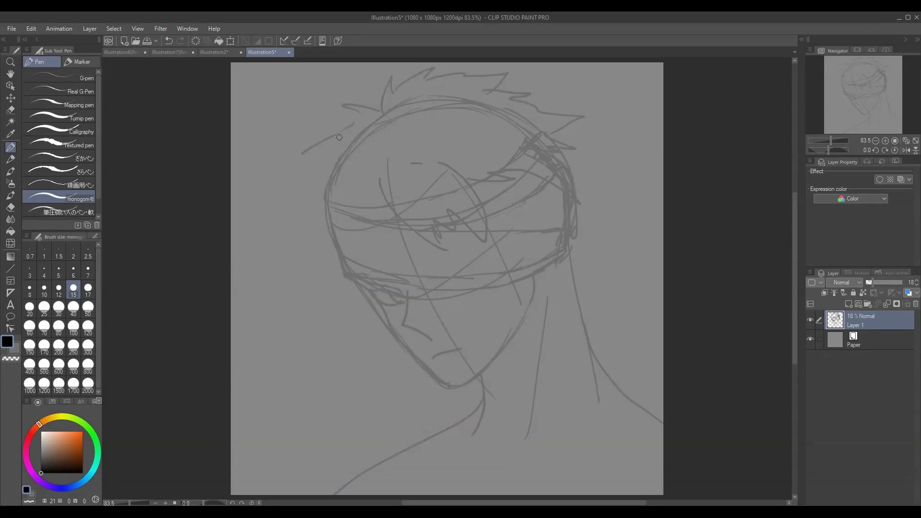
key("ctrl+z")
key("ctrl+z")
key("ctrl+z")
key("ctrl+z")
key("ctrl+z")
key("ctrl+z")
key("ctrl+z")
Step: Sketch pointed bangs over the blindfold and the hair tufts sweeping toward the back of the head
mouse_move(395, 186)
left_mouse_down()
mouse_move(415, 191)
mouse_move(441, 146)
left_mouse_up()
mouse_move(474, 183)
left_mouse_down()
mouse_move(510, 180)
mouse_move(563, 197)
left_mouse_up()
left_click_drag(505, 153, 557, 171)
left_click_drag(527, 116, 570, 150)
Step: Sketch the hair strands beside the face and extend the spiky outline down the left side of the head
left_click_drag(362, 210, 354, 265)
left_click_drag(342, 197, 335, 255)
mouse_move(357, 117)
left_mouse_down()
mouse_move(320, 171)
mouse_move(325, 245)
left_mouse_up()
key("ctrl+z")
left_click_drag(320, 173, 321, 221)
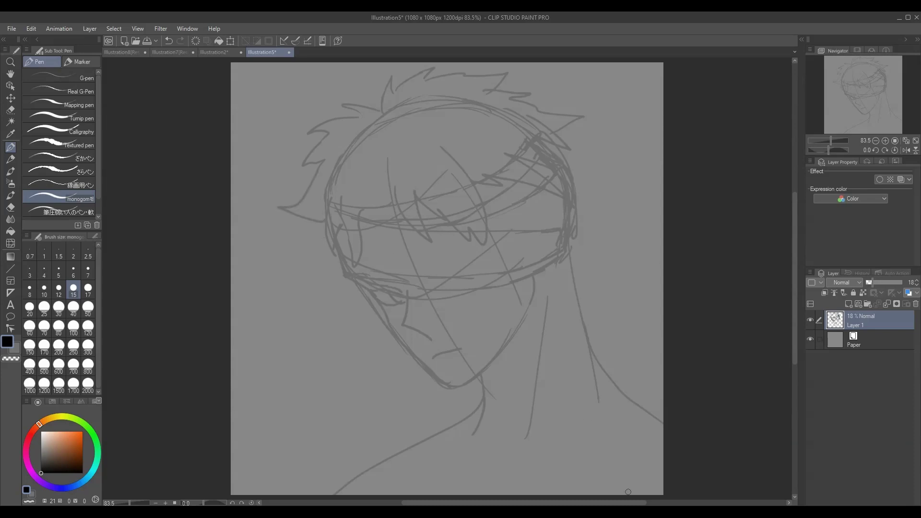
Step: Sketch the right shirt collar flap, with its fold around the neck and its pointed tip
left_click_drag(588, 320, 504, 448)
mouse_move(581, 313)
left_mouse_down()
mouse_move(609, 331)
mouse_move(616, 360)
left_mouse_up()
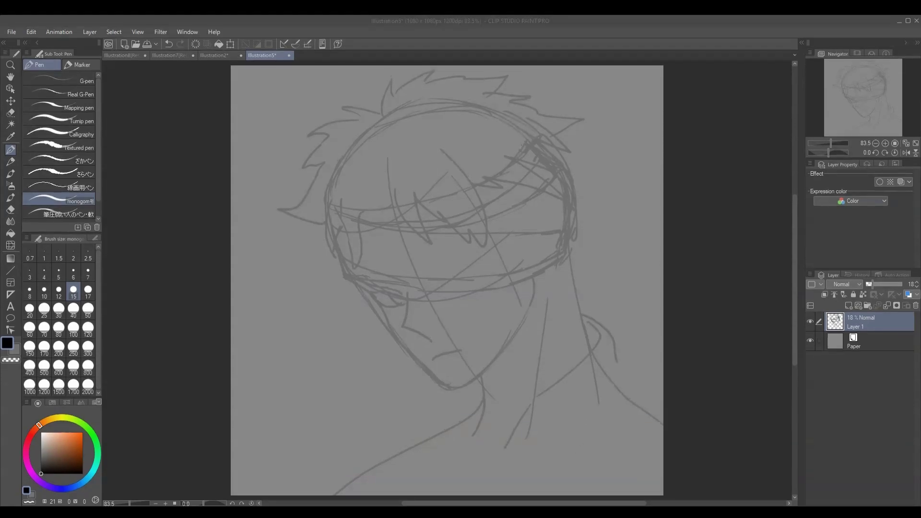
left_click_drag(536, 413, 565, 462)
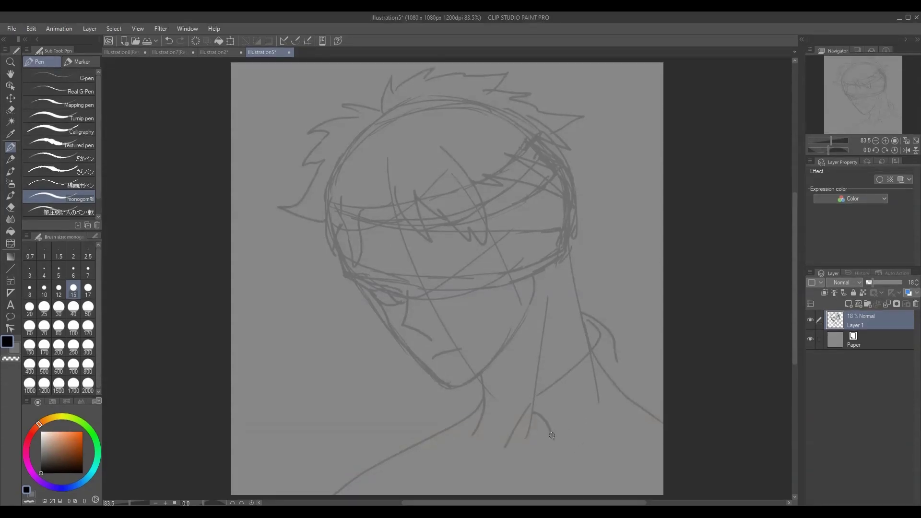
key("ctrl+z")
mouse_move(565, 462)
left_mouse_down()
mouse_move(624, 383)
mouse_move(617, 362)
left_mouse_up()
left_click_drag(600, 355, 566, 406)
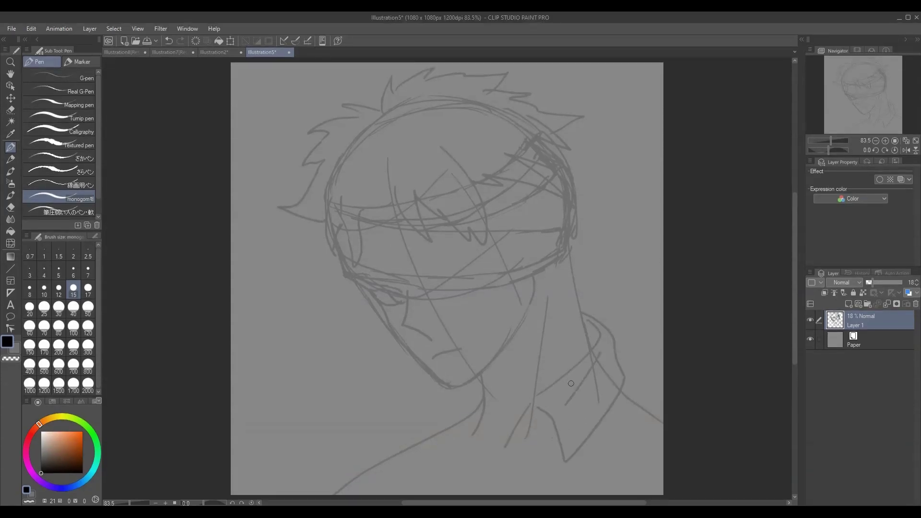
Step: Sketch the left collar flap under the chin and join both collar sides at the shirt opening
left_click_drag(479, 377, 446, 405)
left_click_drag(448, 407, 467, 454)
left_click_drag(449, 390, 412, 450)
mouse_move(443, 413)
left_mouse_down()
mouse_move(423, 446)
mouse_move(418, 440)
left_mouse_up()
key("ctrl+z")
key("ctrl+z")
mouse_move(456, 431)
left_mouse_down()
mouse_move(465, 462)
mouse_move(497, 455)
mouse_move(469, 494)
left_mouse_up()
left_click_drag(544, 390, 516, 438)
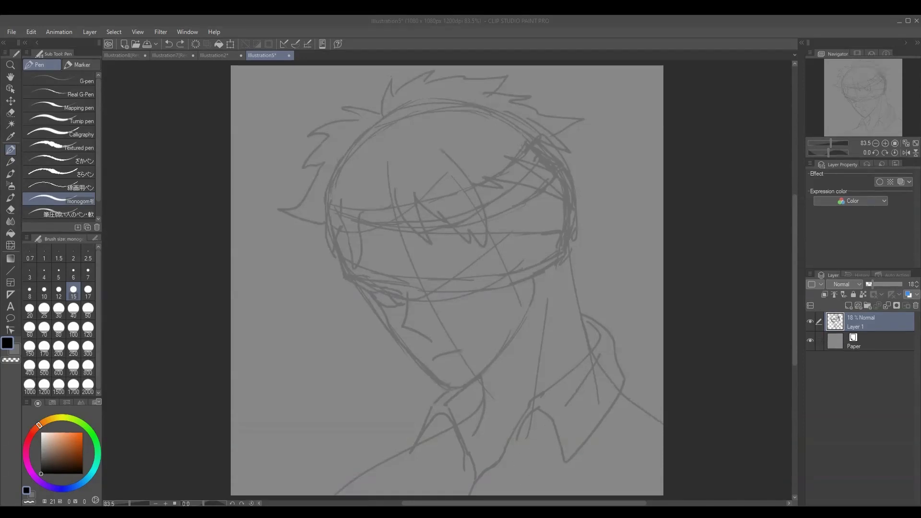
Step: Sketch fabric folds below the shirt collar and a small inner fold on the left flap
mouse_move(551, 430)
left_mouse_down()
mouse_move(509, 461)
mouse_move(529, 494)
left_mouse_up()
left_click_drag(445, 437, 452, 493)
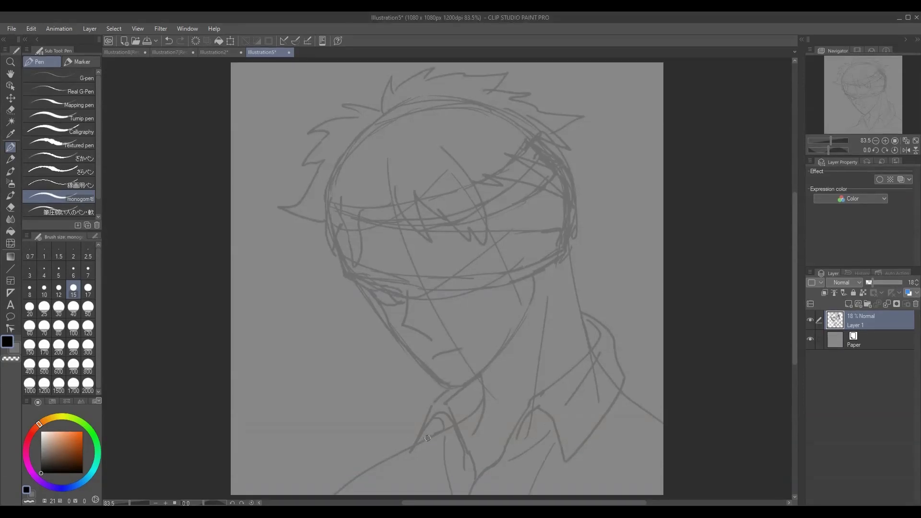
key("ctrl+z")
key("ctrl+z")
left_click_drag(433, 419, 430, 434)
left_click_drag(441, 437, 461, 476)
key("ctrl+z")
Step: Strengthen both shoulder lines and sketch long diagonal fabric folds across the shirt
left_click_drag(414, 448, 331, 495)
left_click_drag(624, 384, 663, 421)
left_click_drag(630, 418, 579, 489)
left_click_drag(429, 436, 401, 495)
left_click_drag(393, 459, 368, 496)
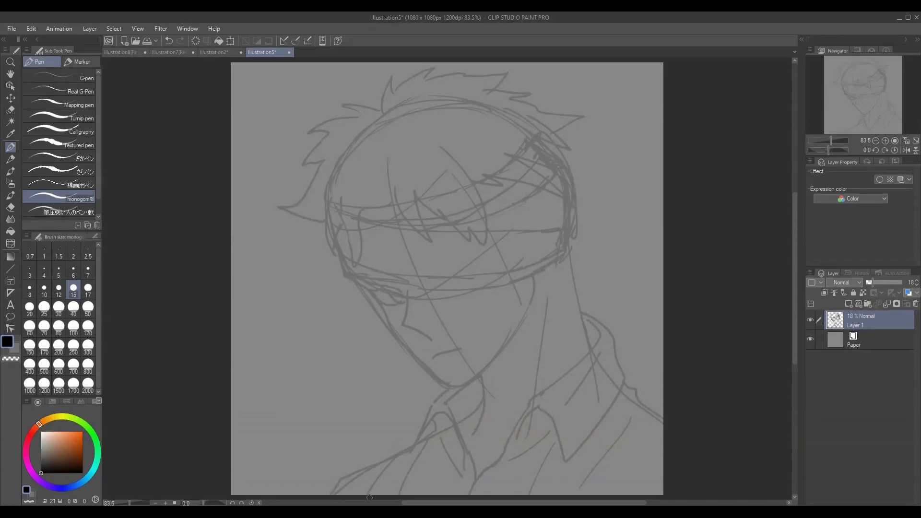
key("ctrl+z")
key("ctrl+z")
left_click_drag(418, 445, 386, 494)
left_click_drag(391, 461, 369, 495)
left_click_drag(656, 423, 632, 495)
key("ctrl+z")
key("ctrl+z")
Step: Add a new layer above the sketch and set the Pencil tool to brush size 10
left_click(849, 304)
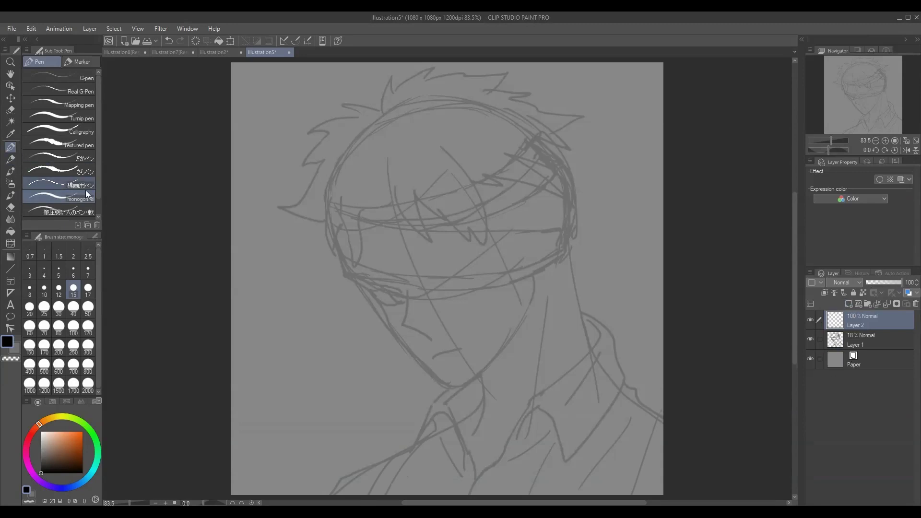
left_click(10, 160)
left_click(59, 289)
left_click(44, 288)
left_click_drag(393, 326, 436, 377)
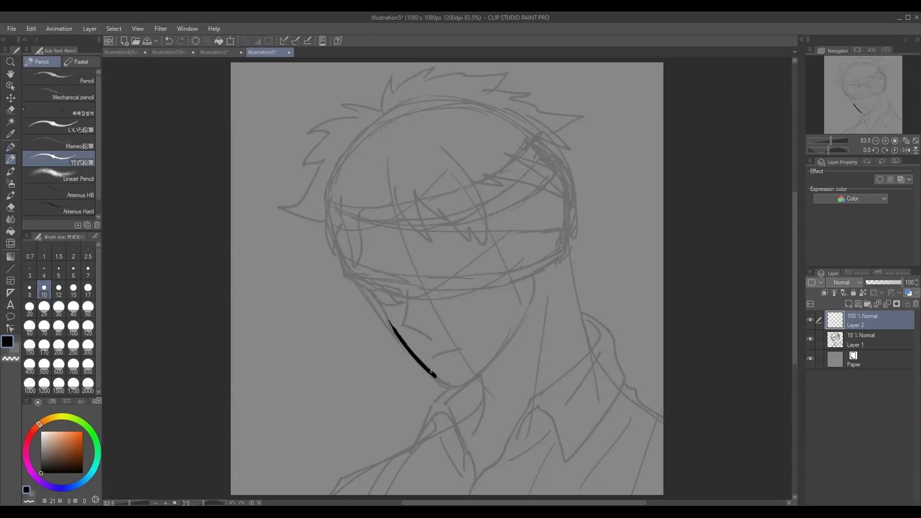
key("ctrl+z")
left_click(29, 308)
mouse_move(408, 297)
left_mouse_down()
mouse_move(402, 330)
mouse_move(427, 339)
left_mouse_up()
key("ctrl+z")
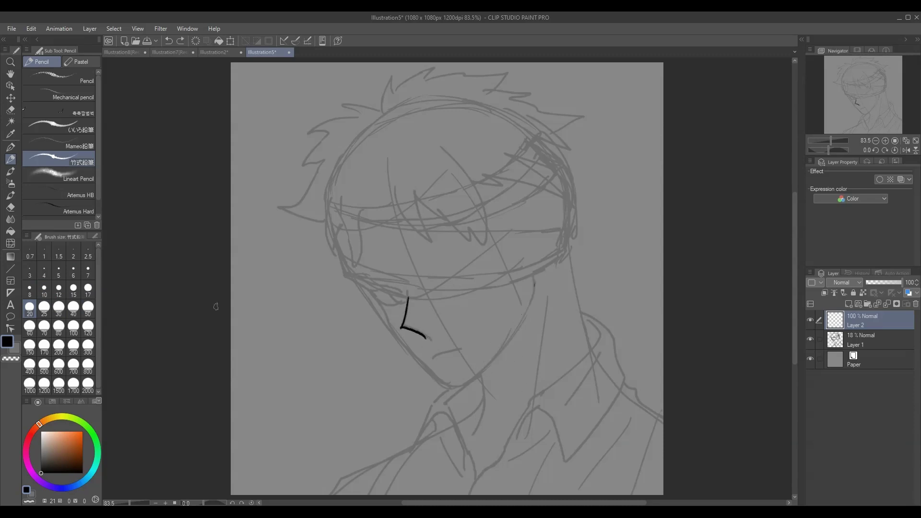
key("ctrl+z")
key("ctrl+z")
left_click(44, 290)
mouse_move(407, 298)
left_mouse_down()
mouse_move(401, 330)
mouse_move(435, 345)
left_mouse_up()
key("ctrl+z")
key("ctrl+z")
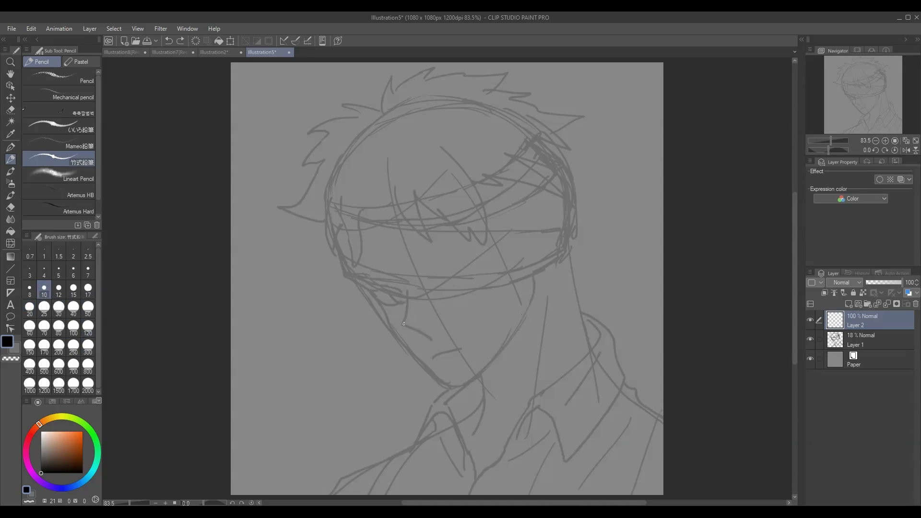
key("ctrl+z")
Step: Ink the nose and the jawline from below the ear down to the chin on the new layer
left_click_drag(407, 302, 402, 324)
left_click_drag(402, 325, 429, 340)
key("ctrl+z")
mouse_move(534, 279)
left_mouse_down()
mouse_move(531, 305)
mouse_move(473, 389)
mouse_move(475, 376)
left_mouse_up()
key("ctrl+z")
key("ctrl+z")
Step: Ink the face contour from the blindfold past the cheek to the chin, and draw the mouth line
left_click_drag(346, 279, 449, 390)
mouse_move(449, 389)
left_mouse_down()
mouse_move(482, 371)
mouse_move(459, 389)
left_mouse_up()
key("ctrl+z")
key("ctrl+z")
key("ctrl+z")
key("ctrl+z")
key("ctrl+z")
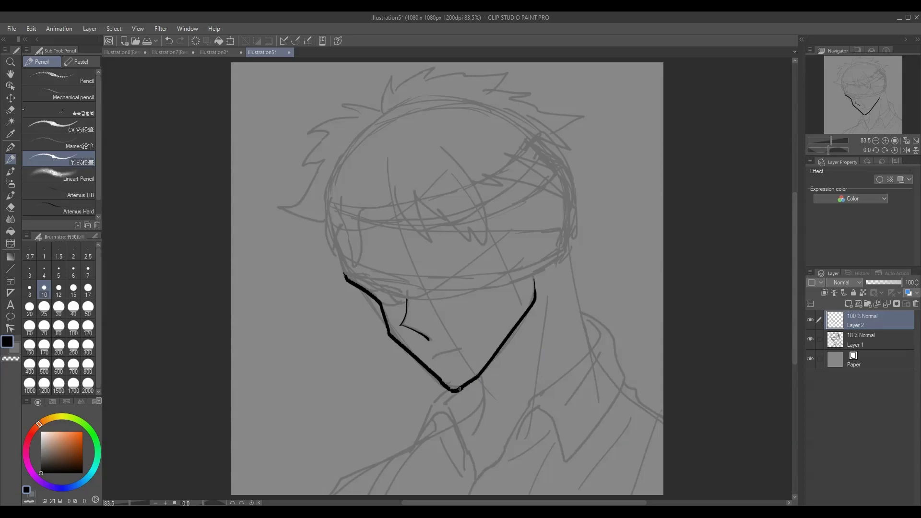
key("ctrl+z")
left_click_drag(430, 360, 463, 348)
Step: Ink the right collar flap, its neck edge down to the shirt opening, and its short crease lines
left_click_drag(470, 494, 592, 328)
mouse_move(581, 312)
left_mouse_down()
mouse_move(617, 367)
mouse_move(596, 423)
left_mouse_up()
mouse_move(516, 437)
left_mouse_down()
mouse_move(547, 417)
mouse_move(597, 423)
mouse_move(602, 350)
left_mouse_up()
key("ctrl+z")
key("ctrl+z")
mouse_move(592, 398)
left_mouse_down()
mouse_move(609, 370)
mouse_move(603, 350)
left_mouse_up()
left_click_drag(558, 389, 590, 368)
mouse_move(573, 367)
left_mouse_down()
mouse_move(599, 353)
mouse_move(570, 376)
left_mouse_up()
key("ctrl+z")
key("ctrl+z")
key("ctrl+z")
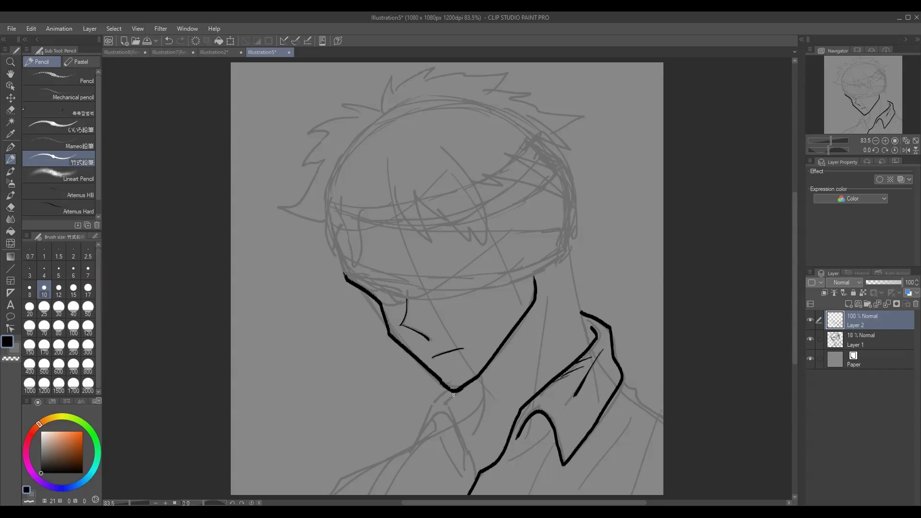
Step: Ink the left collar flap with its inner folds, and the front neck line below the chin
mouse_move(454, 395)
left_mouse_down()
mouse_move(475, 473)
mouse_move(412, 450)
left_mouse_up()
key("ctrl+z")
mouse_move(447, 389)
left_mouse_down()
mouse_move(413, 445)
mouse_move(451, 421)
left_mouse_up()
left_click_drag(438, 437, 459, 471)
left_click_drag(464, 453, 461, 474)
left_click_drag(480, 378, 473, 439)
left_click_drag(481, 404, 455, 424)
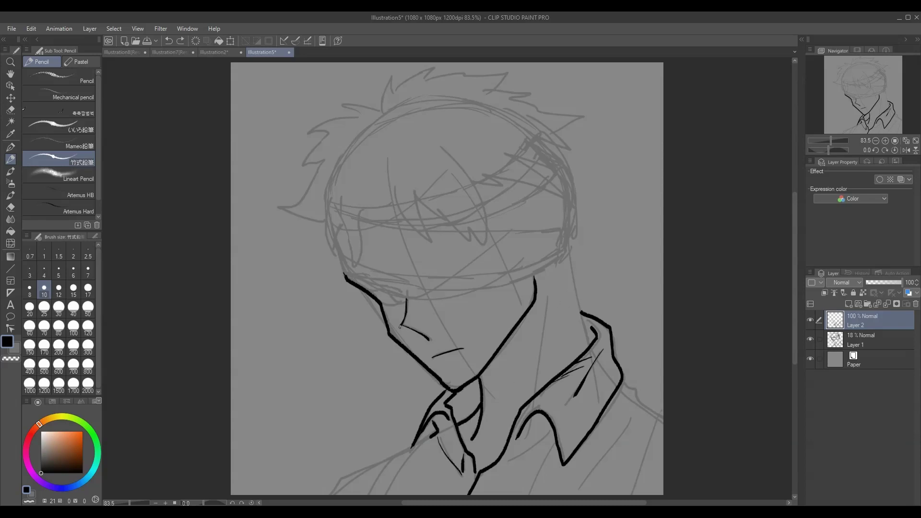
Step: Touch up the nose line and ink the pointed central bangs over the forehead
left_click_drag(399, 326, 413, 331)
left_click_drag(395, 185, 437, 247)
key("ctrl+z")
left_click_drag(414, 196, 432, 243)
key("ctrl+z")
mouse_move(415, 199)
left_mouse_down()
mouse_move(447, 219)
mouse_move(467, 253)
left_mouse_up()
key("ctrl+z")
left_click_drag(460, 204, 485, 256)
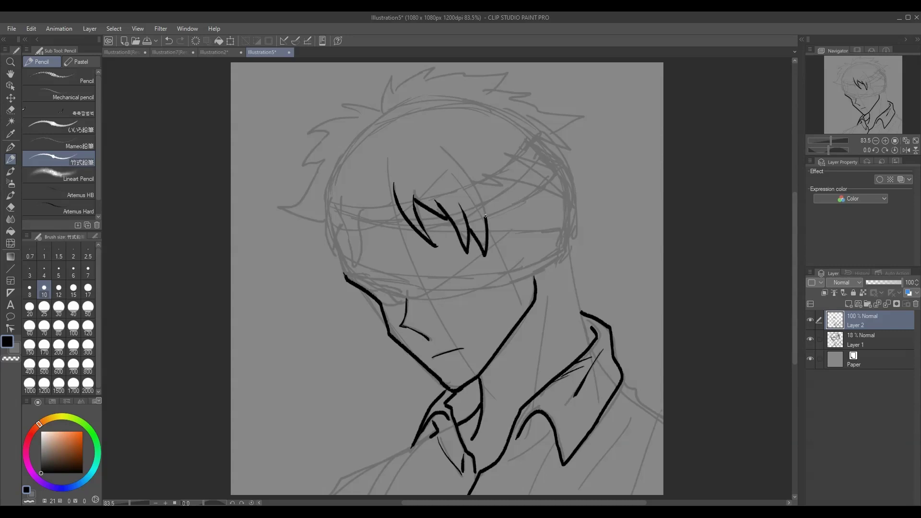
Step: Ink the long swept bang and the jagged hair tufts along the right side of the head
left_click_drag(441, 152, 486, 254)
left_click_drag(486, 175, 509, 192)
left_click_drag(471, 140, 570, 208)
left_click_drag(572, 163, 528, 104)
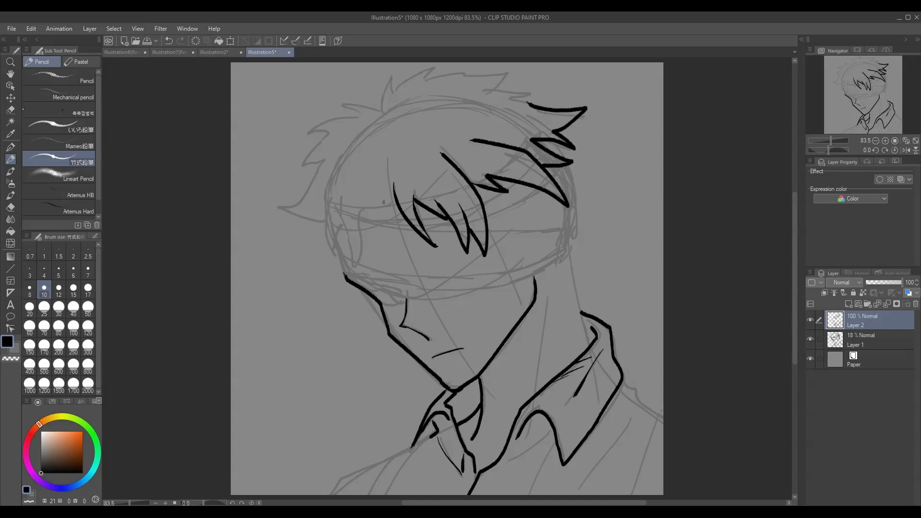
Step: Ink the hair strands on the left side of the face and the spiky outline around the crown
left_click_drag(367, 197, 362, 261)
left_click_drag(348, 179, 339, 225)
mouse_move(333, 185)
left_mouse_down()
mouse_move(337, 249)
mouse_move(282, 206)
left_mouse_up()
mouse_move(283, 205)
left_mouse_down()
mouse_move(322, 158)
mouse_move(300, 136)
left_mouse_up()
mouse_move(298, 135)
left_mouse_down()
mouse_move(349, 117)
mouse_move(328, 94)
mouse_move(379, 106)
mouse_move(396, 93)
mouse_move(509, 72)
mouse_move(537, 103)
left_mouse_up()
key("ctrl+z")
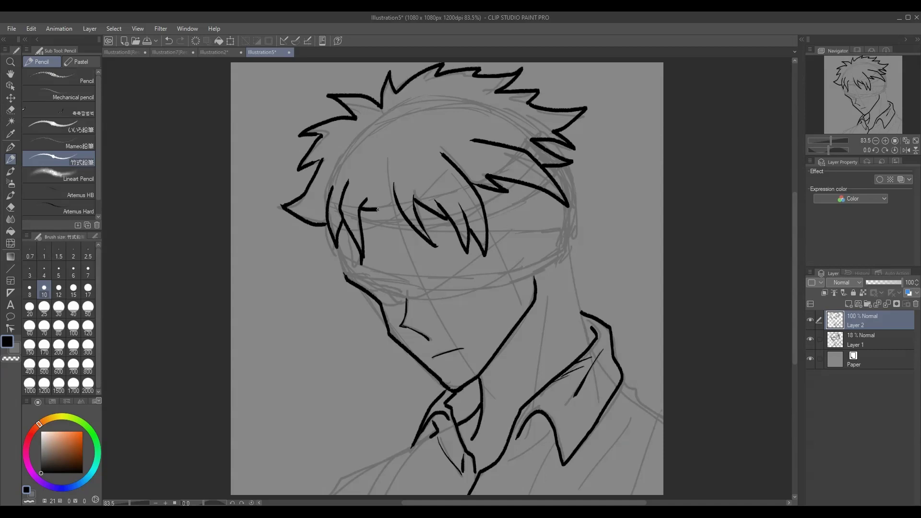
Step: Ink the hairline joining the side strands to the bangs, and the back of the neck down to the collar
left_click_drag(378, 210, 398, 207)
left_click_drag(568, 253, 586, 329)
key("ctrl+z")
key("ctrl+z")
mouse_move(568, 253)
left_mouse_down()
mouse_move(588, 343)
mouse_move(568, 251)
left_mouse_up()
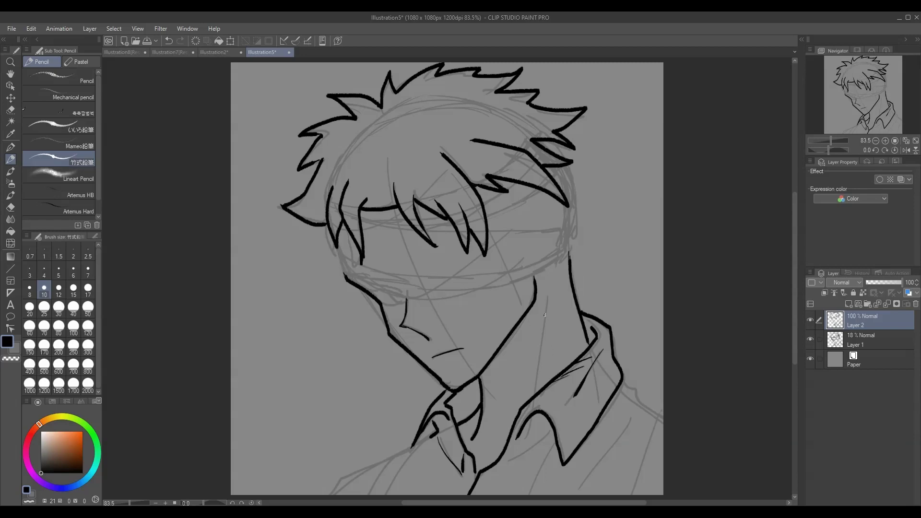
Step: Ink the short tendon line on the neck just above the shirt collar
left_click_drag(547, 293, 523, 404)
key("ctrl+z")
left_click_drag(501, 447, 509, 434)
left_click_drag(527, 402, 543, 349)
left_click_drag(499, 453, 505, 441)
key("ctrl+z")
key("ctrl+z")
mouse_move(530, 399)
left_mouse_down()
mouse_move(546, 341)
mouse_move(534, 374)
mouse_move(536, 345)
left_mouse_up()
key("ctrl+z")
Step: Ink the shoulder line behind the large collar flap and a long shirt fold running down from it
left_click_drag(624, 384, 664, 414)
left_click_drag(639, 409, 580, 494)
key("ctrl+z")
key("ctrl+z")
left_click_drag(624, 383, 663, 414)
mouse_move(657, 416)
left_mouse_down()
mouse_move(629, 494)
mouse_move(569, 493)
left_mouse_up()
Step: Ink the shirt folds beneath the collar and the opposite shoulder with its creases
left_click_drag(552, 462, 530, 495)
left_click_drag(552, 428, 506, 459)
left_click_drag(432, 434, 390, 494)
left_click_drag(416, 446, 370, 495)
left_click_drag(388, 456, 327, 497)
key("ctrl+z")
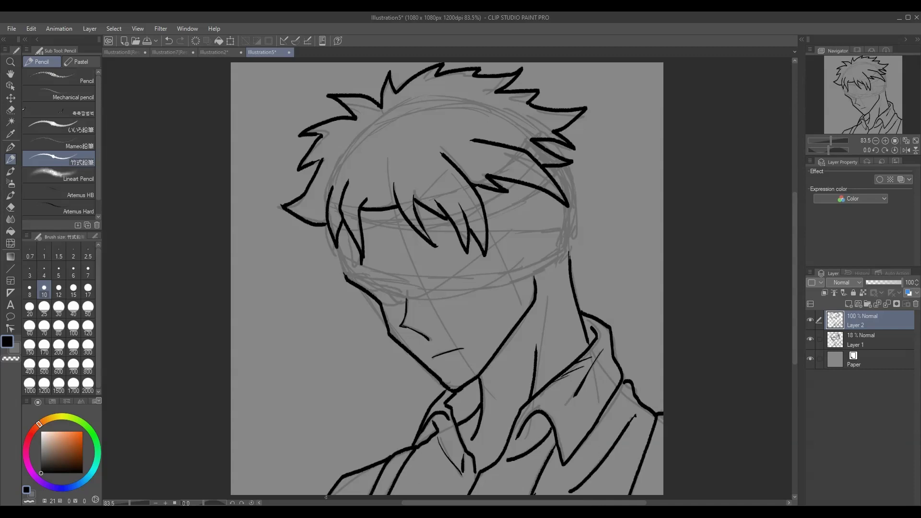
Step: Ink the lower edge of the blindfold's main band in one curve across the face
left_click(885, 141)
left_click_drag(796, 197, 796, 175)
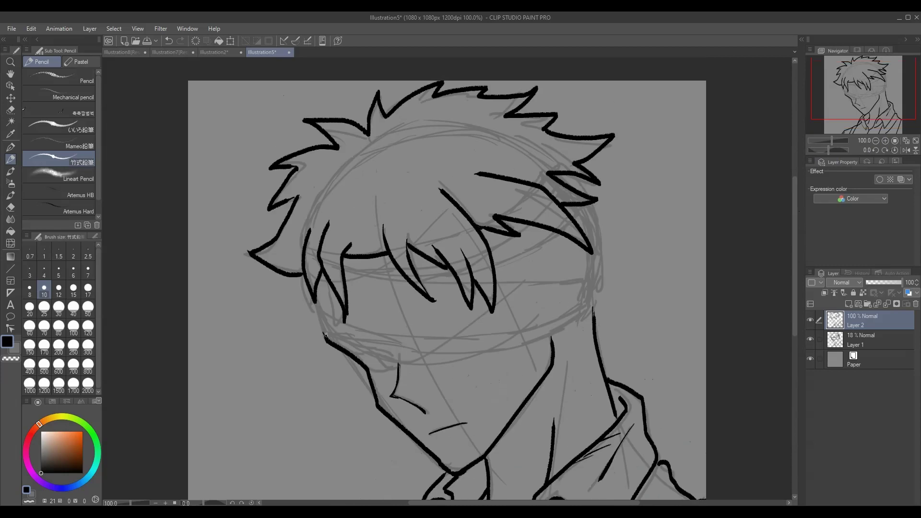
mouse_move(314, 303)
left_mouse_down()
mouse_move(331, 324)
mouse_move(388, 341)
left_mouse_up()
key("ctrl+z")
key("ctrl+z")
mouse_move(318, 317)
left_mouse_down()
mouse_move(597, 291)
mouse_move(588, 206)
left_mouse_up()
key("ctrl+z")
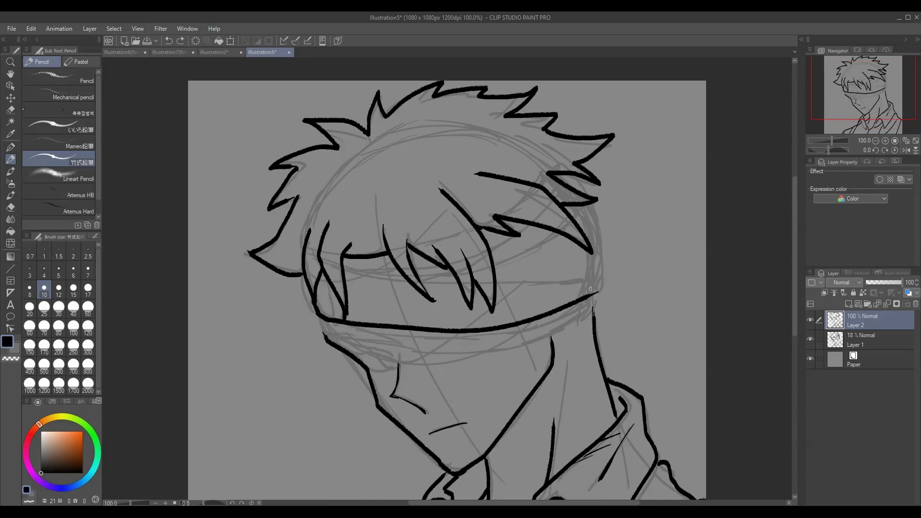
Step: Ink the upper edge of the blindfold's main band behind the bangs and close its end at the side of the head
left_click_drag(597, 291, 600, 278)
mouse_move(344, 271)
left_mouse_down()
mouse_move(406, 283)
mouse_move(601, 273)
left_mouse_up()
key("ctrl+z")
left_click_drag(602, 271, 602, 287)
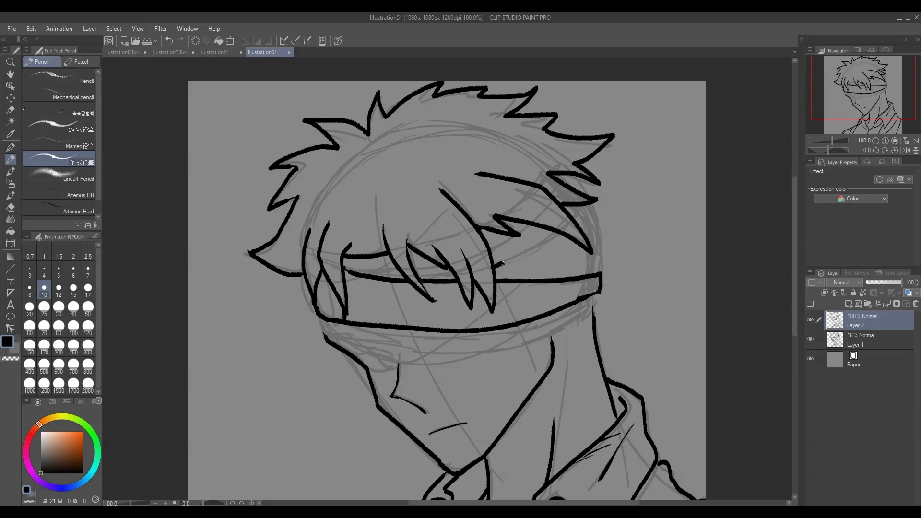
Step: Ink the diagonal blindfold wrap under the swept bang and the back contour of the head
left_click_drag(502, 263, 554, 234)
mouse_move(574, 219)
left_mouse_down()
mouse_move(593, 206)
mouse_move(582, 206)
mouse_move(603, 262)
left_mouse_up()
key("ctrl+z")
key("ctrl+z")
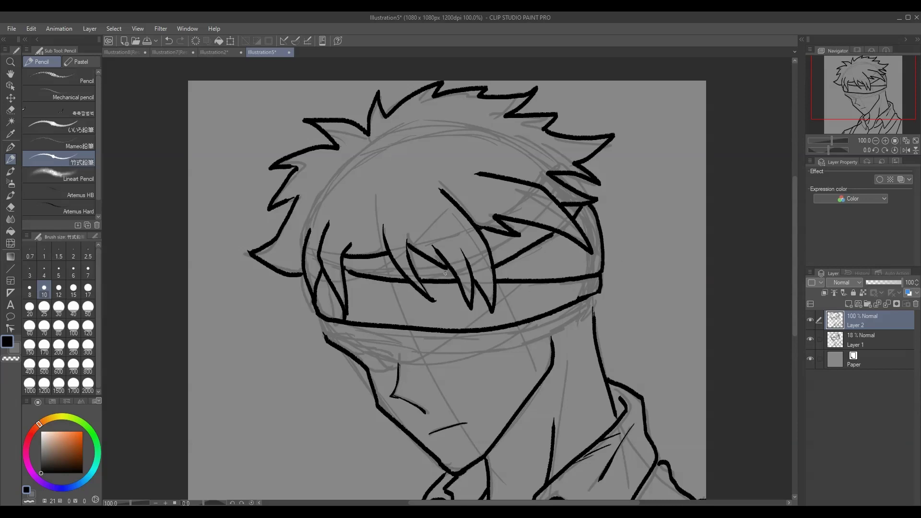
Step: Ink the upper blindfold wrap lines showing between the bangs and side hair tufts
left_click_drag(446, 273, 415, 266)
left_click_drag(496, 249, 528, 225)
left_click_drag(585, 193, 566, 177)
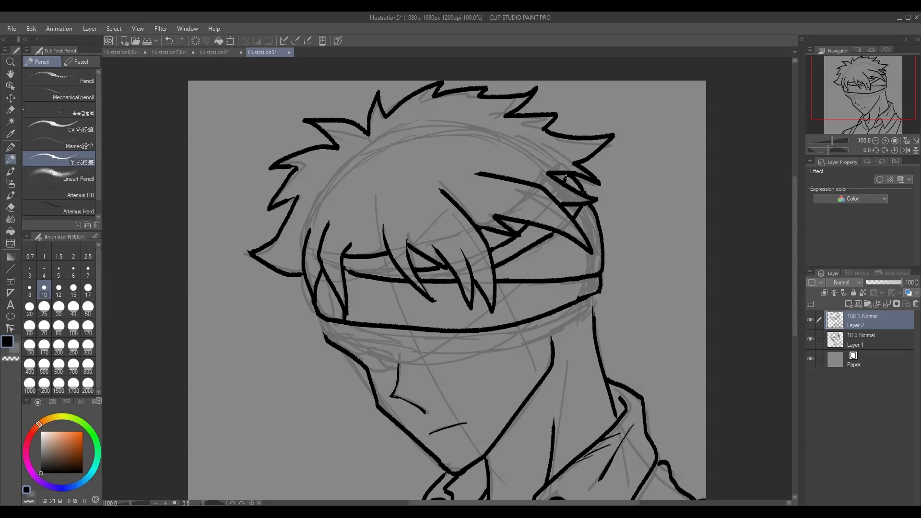
left_click_drag(343, 269, 399, 273)
Step: Ink the second blindfold band below the main one, with both short ends and its curved lower edge across the face
left_click_drag(319, 318, 402, 351)
key("ctrl+z")
left_click_drag(598, 294, 593, 315)
key("ctrl+z")
mouse_move(592, 312)
left_mouse_down()
mouse_move(557, 325)
mouse_move(316, 317)
mouse_move(433, 348)
left_mouse_up()
key("ctrl+z")
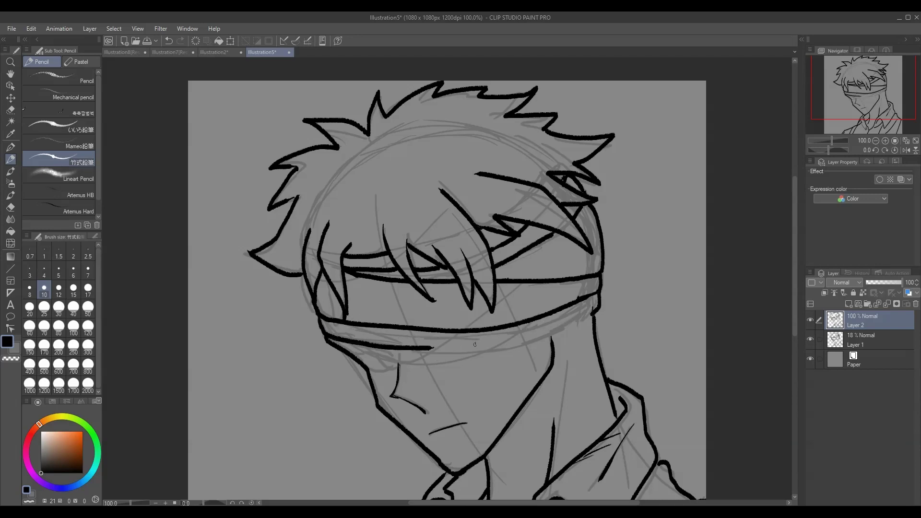
key("ctrl+z")
key("ctrl+z")
mouse_move(320, 318)
left_mouse_down()
mouse_move(328, 339)
mouse_move(578, 349)
left_mouse_up()
key("ctrl+z")
mouse_move(325, 336)
left_mouse_down()
mouse_move(514, 332)
mouse_move(592, 317)
mouse_move(531, 321)
left_mouse_up()
key("ctrl+z")
Step: Ink the upper eyelid of the eye showing below the blindfold
left_click(885, 141)
left_click(885, 141)
scroll(386, 322, "down", 3)
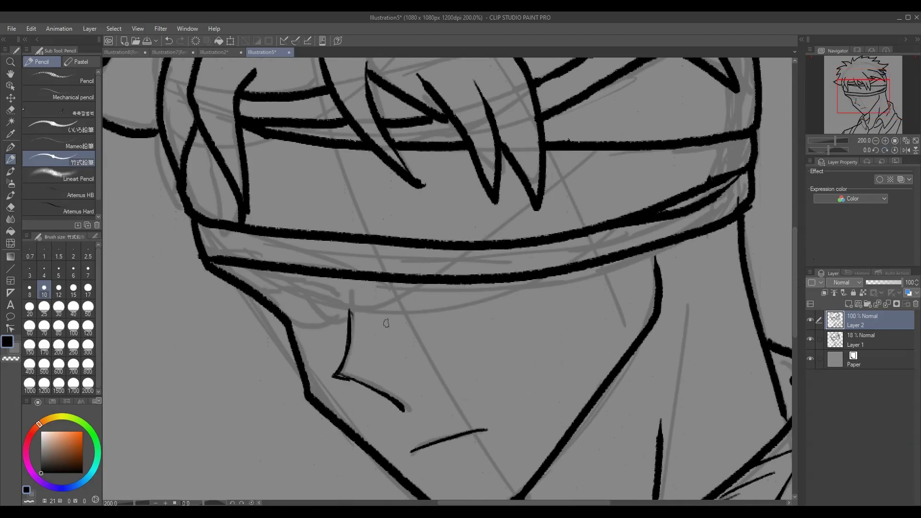
left_click_drag(345, 305, 262, 294)
key("ctrl+z")
mouse_move(347, 306)
left_mouse_down()
mouse_move(264, 292)
mouse_move(342, 304)
mouse_move(272, 291)
mouse_move(268, 275)
left_mouse_up()
key("ctrl+z")
left_click_drag(344, 297, 242, 272)
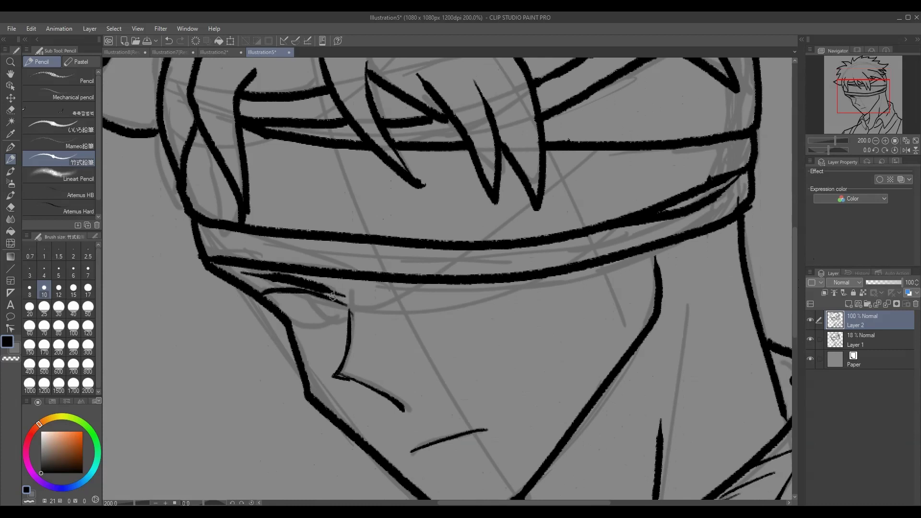
key("ctrl+z")
Step: Ink the eye's brow crease, iris and lower eyelid below the blindfold
left_click_drag(317, 278, 250, 270)
mouse_move(348, 316)
left_mouse_down()
mouse_move(291, 324)
mouse_move(312, 302)
mouse_move(339, 304)
mouse_move(327, 340)
mouse_move(321, 334)
left_mouse_up()
key("ctrl+z")
key("ctrl+z")
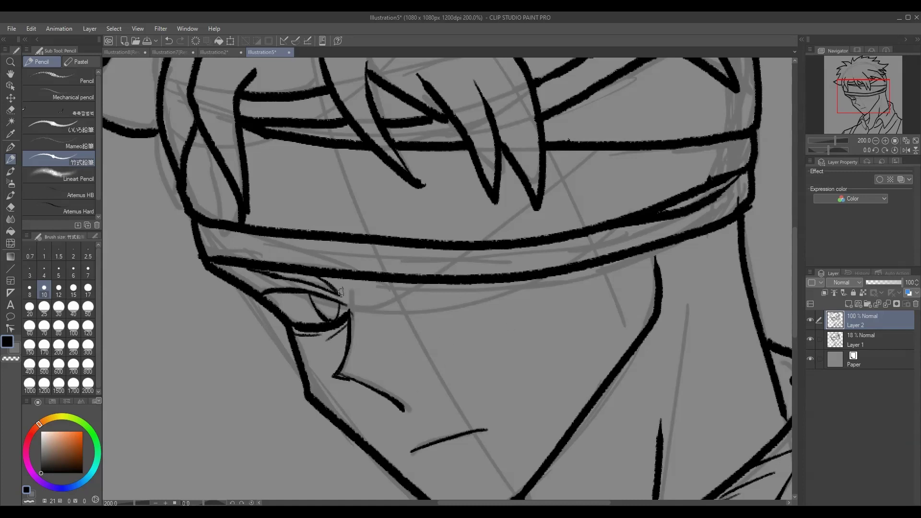
Step: Thicken the middle of the blindfold's lower edge with a short tapered shadow
left_click_drag(373, 283, 461, 286)
key("ctrl+z")
key("ctrl+z")
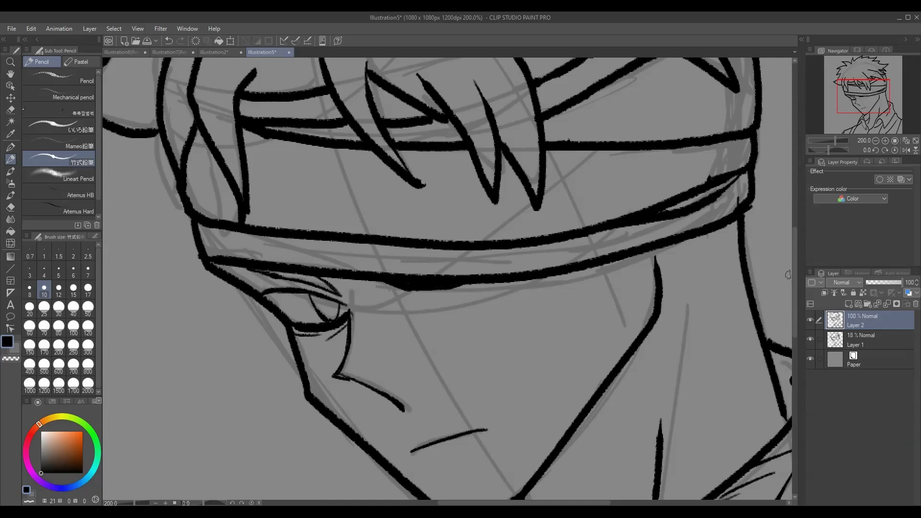
mouse_move(792, 292)
left_mouse_down()
mouse_move(792, 336)
mouse_move(792, 325)
left_mouse_up()
key("ctrl+z")
mouse_move(537, 354)
left_mouse_down()
mouse_move(528, 384)
mouse_move(554, 328)
left_mouse_up()
key("ctrl+z")
Step: Look through the pencil, blend and decoration hatching sub tools for a shading brush
left_click_drag(67, 194, 67, 207)
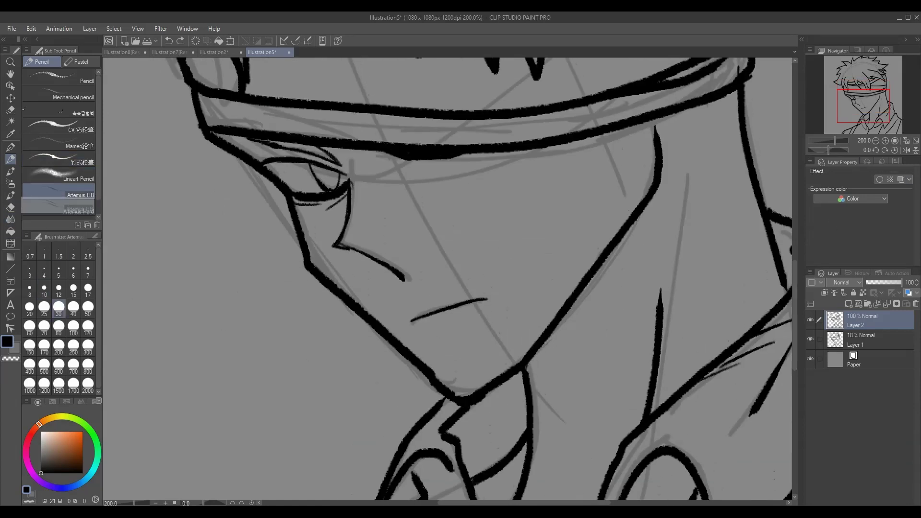
left_click(11, 220)
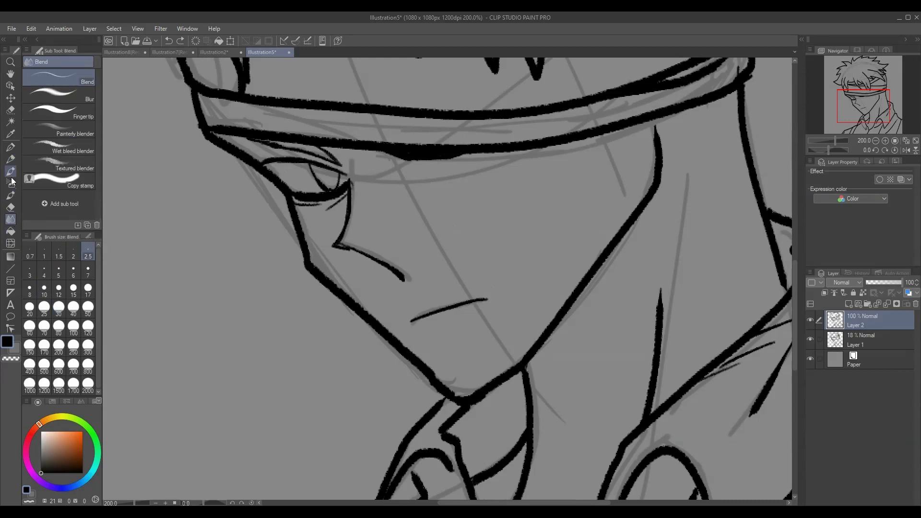
left_click(10, 174)
left_click(11, 195)
left_click(48, 86)
left_click(78, 74)
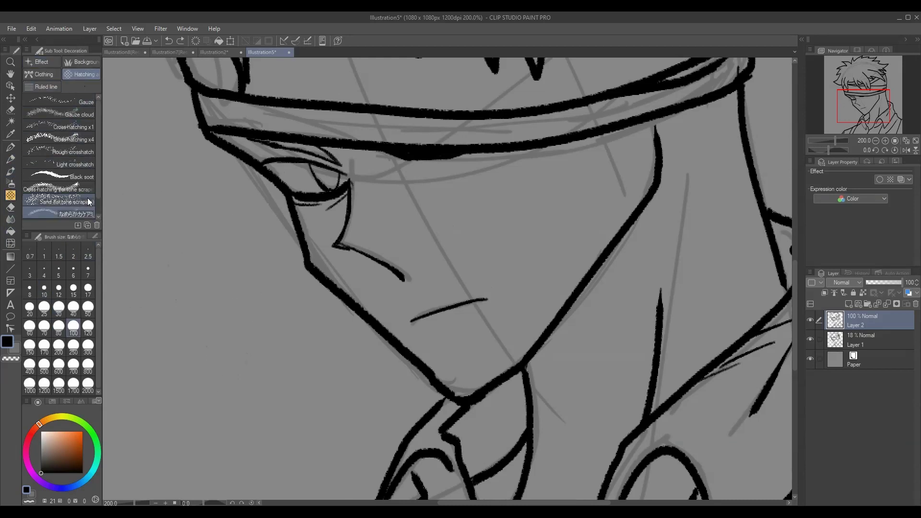
scroll(89, 202, "down", 1)
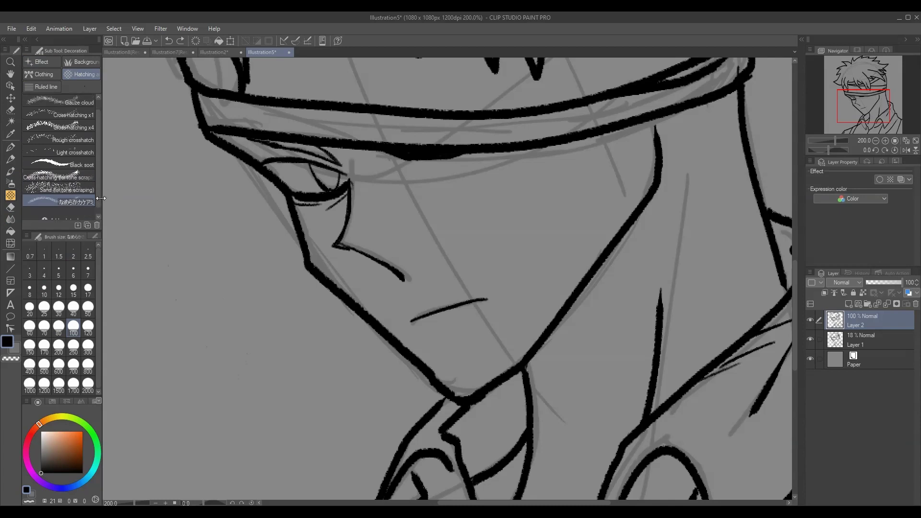
scroll(68, 209, "down", 1)
Step: Find hatching ribbon brushes on ASSETS and add all the listed ones to the Pen sub tools
left_click(63, 215)
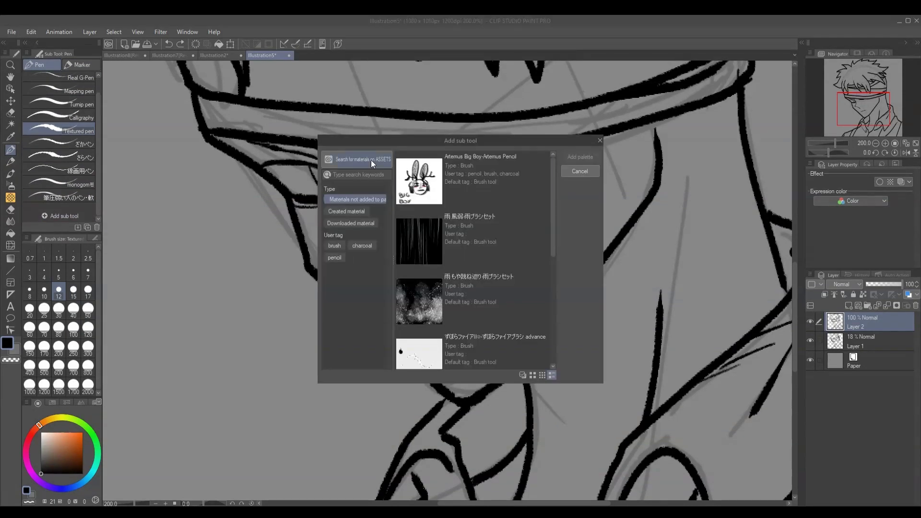
left_click(372, 164)
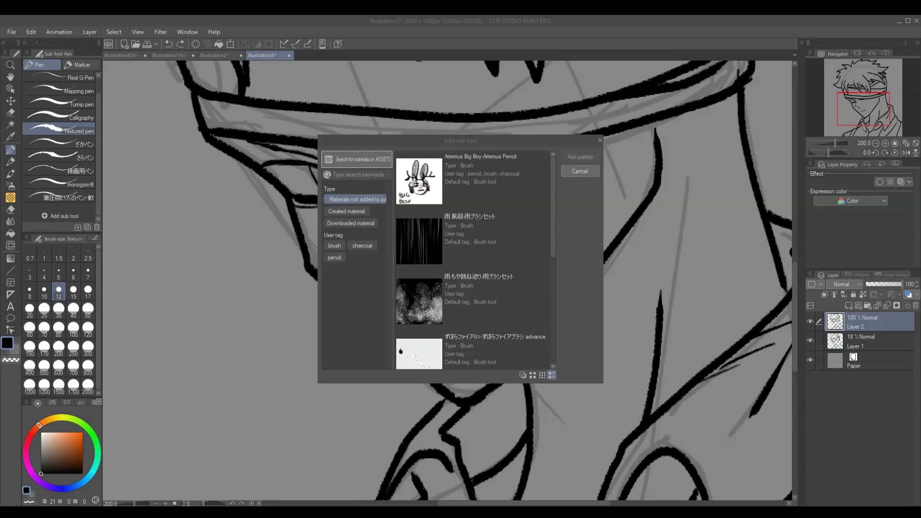
key("ctrl+a")
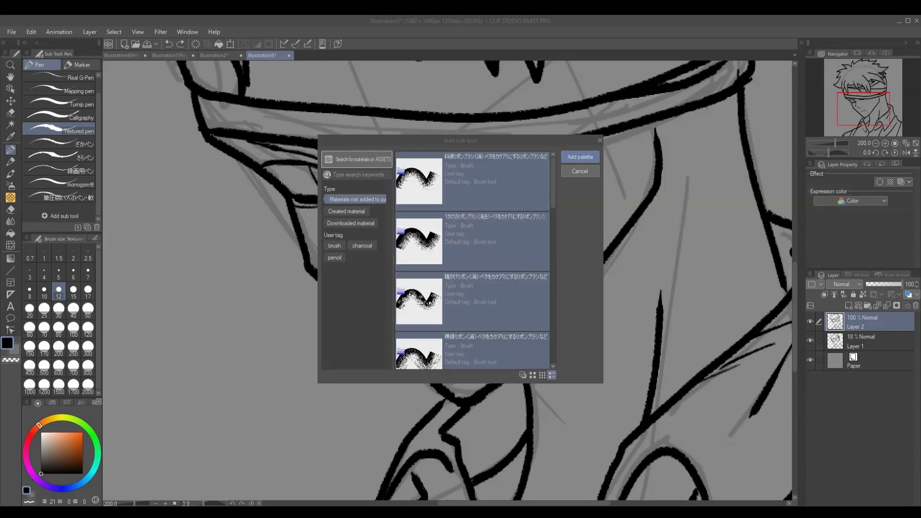
left_click(581, 158)
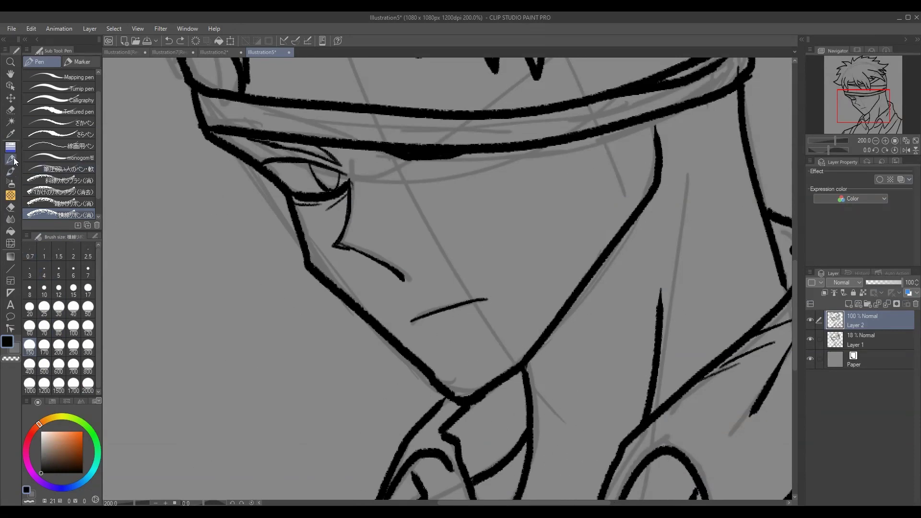
left_click(72, 158)
scroll(50, 136, "down", 1)
mouse_move(532, 400)
left_mouse_down()
mouse_move(580, 302)
mouse_move(633, 226)
left_mouse_up()
key("ctrl+z")
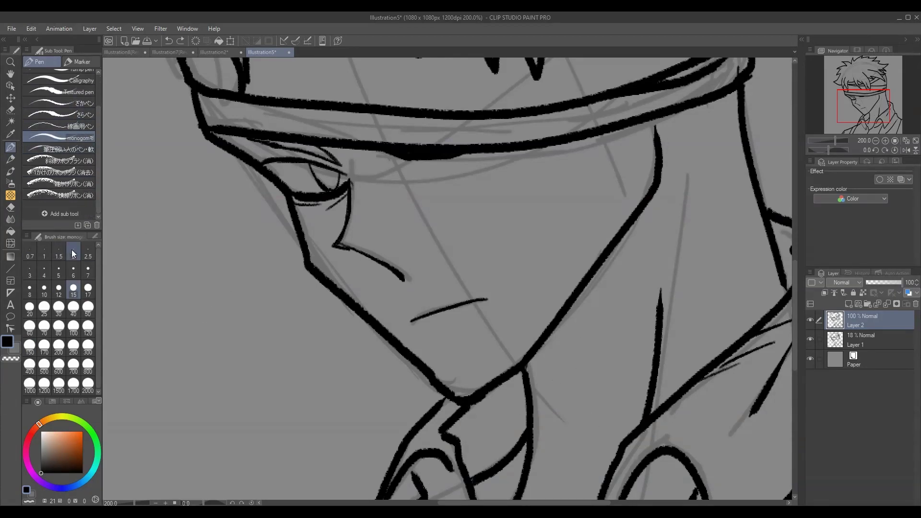
Step: Compare the pencil, pen and watercolor sub tools to find a brush for filling shadows
key("p")
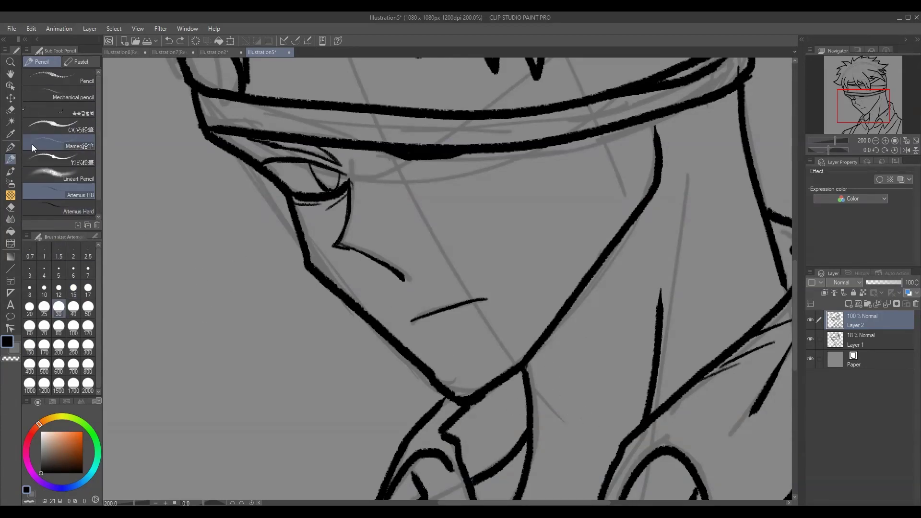
key("p")
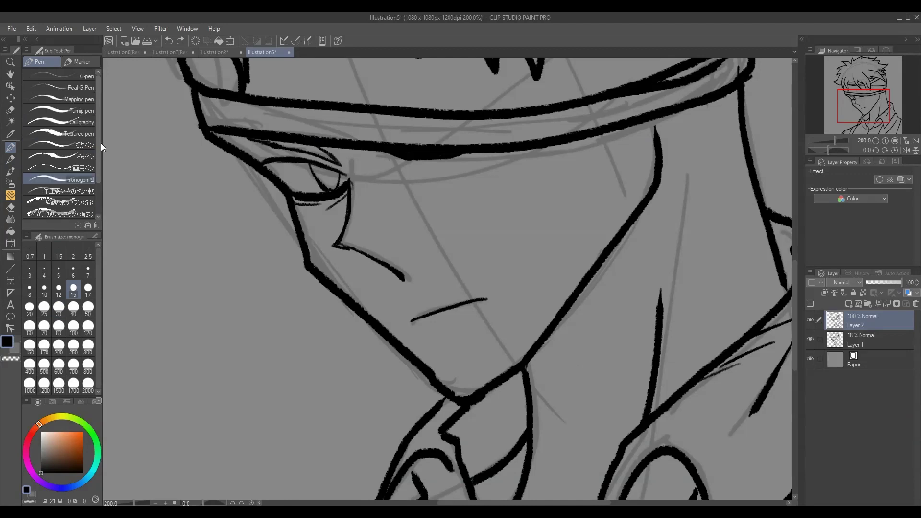
scroll(101, 143, "down", 3)
left_click(76, 161)
left_click(81, 126)
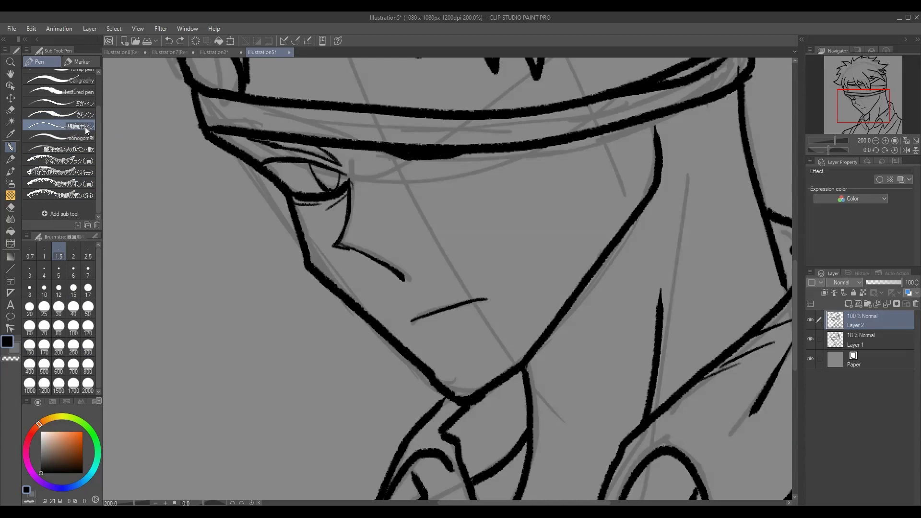
left_click(78, 117)
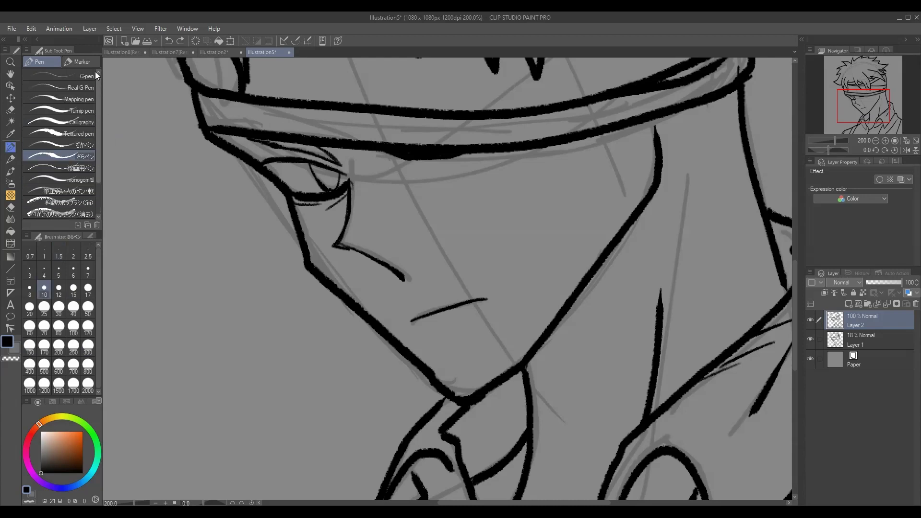
left_click(80, 138)
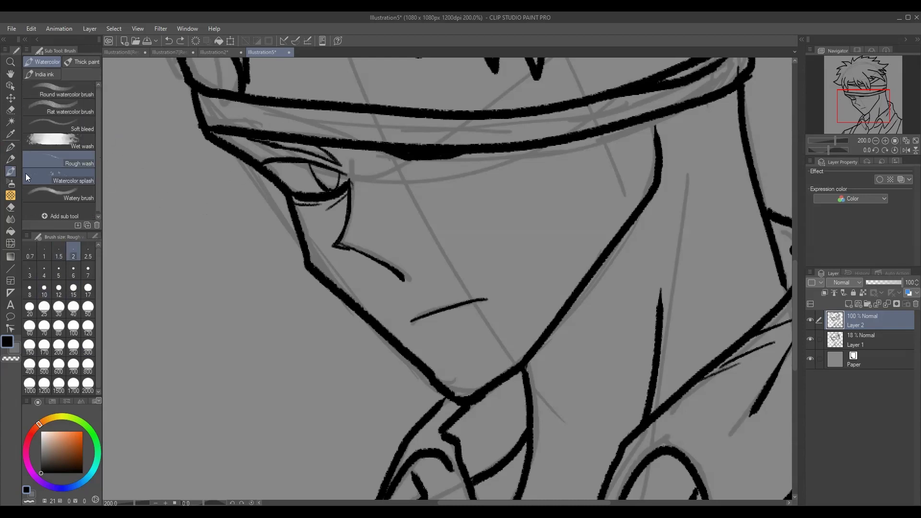
left_click(72, 149)
Step: Add the Artemus Big Boy brush to the Pen sub tools and try a test stroke beside the face
left_click(66, 214)
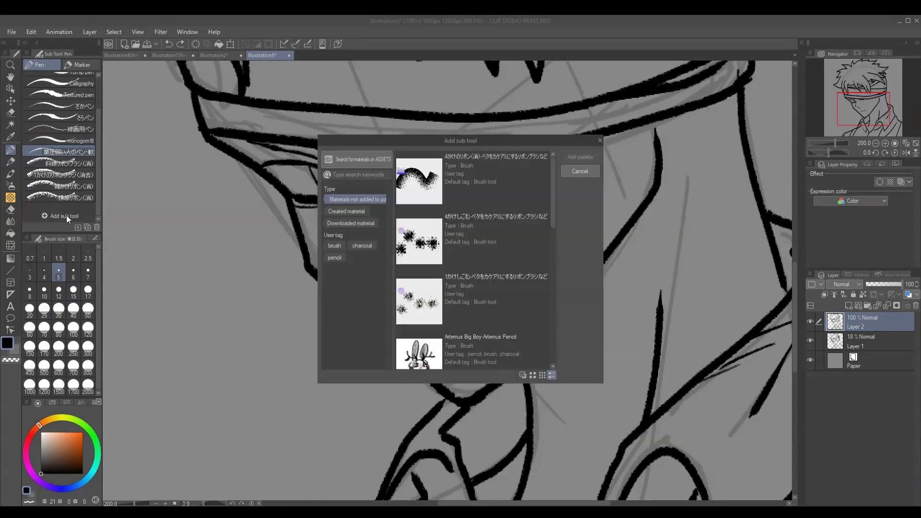
left_click_drag(552, 204, 546, 263)
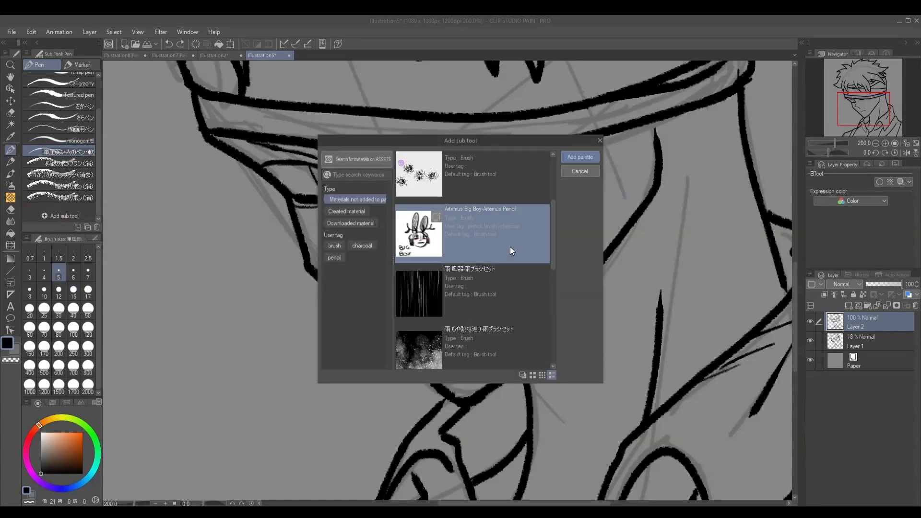
double_click(519, 249)
left_click_drag(248, 247, 331, 302)
key("ctrl+z")
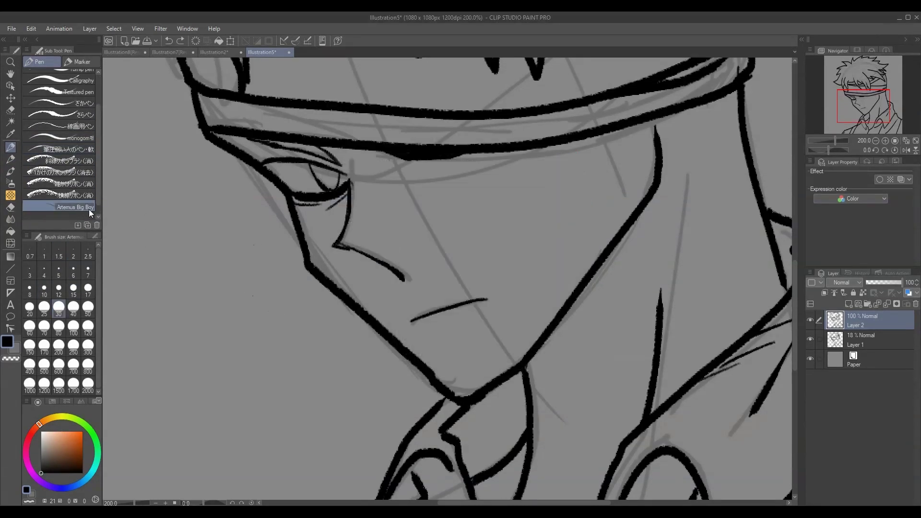
Step: Find the 竹式鉛筆 pencil brush on ASSETS and add it to the Pen sub tools
scroll(89, 211, "down", 1)
left_click(85, 213)
mouse_move(553, 191)
left_mouse_down()
mouse_move(561, 301)
mouse_move(558, 178)
left_mouse_up()
left_click(357, 159)
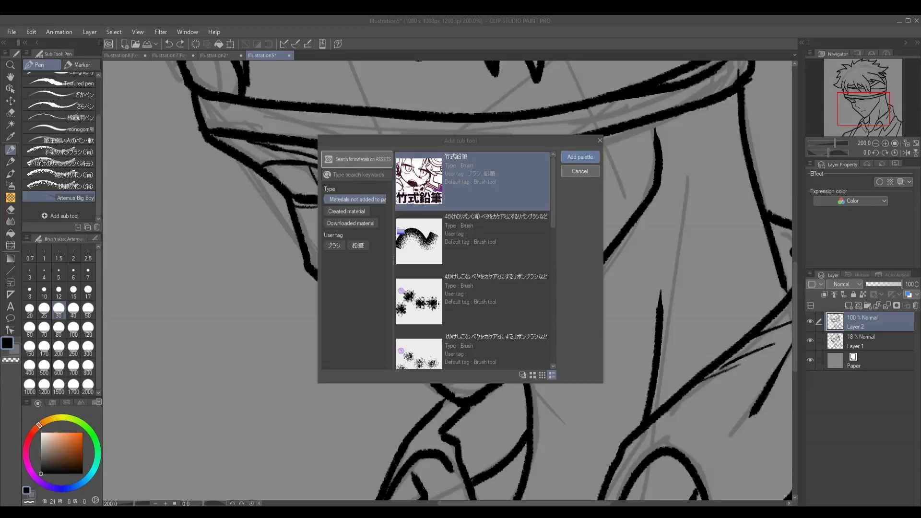
key("Return")
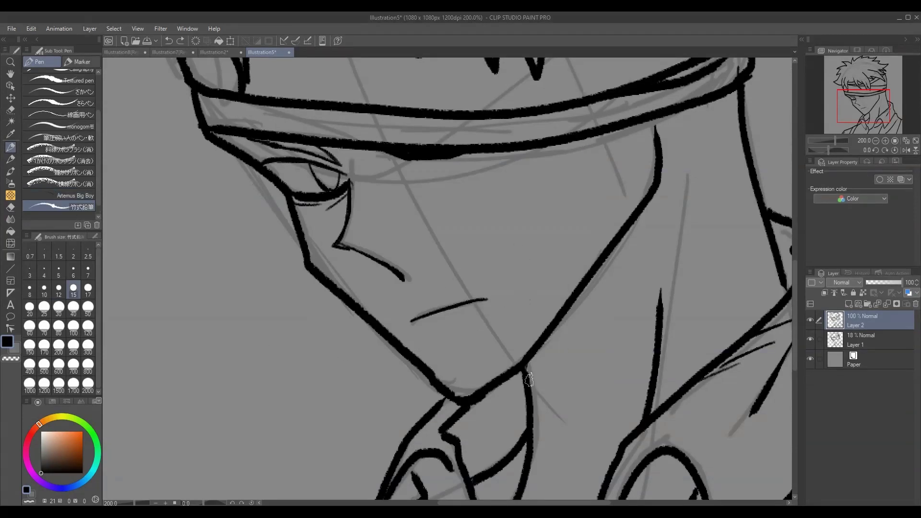
Step: Fill a tapered solid black shadow on the neck beneath the jawline using the 竹式鉛筆 brush at size 10
left_click(44, 291)
left_click_drag(530, 394, 557, 335)
key("ctrl+z")
left_click_drag(527, 374, 580, 298)
mouse_move(649, 201)
left_mouse_down()
mouse_move(579, 330)
mouse_move(529, 377)
mouse_move(553, 362)
mouse_move(656, 175)
left_mouse_up()
left_click_drag(538, 420, 604, 300)
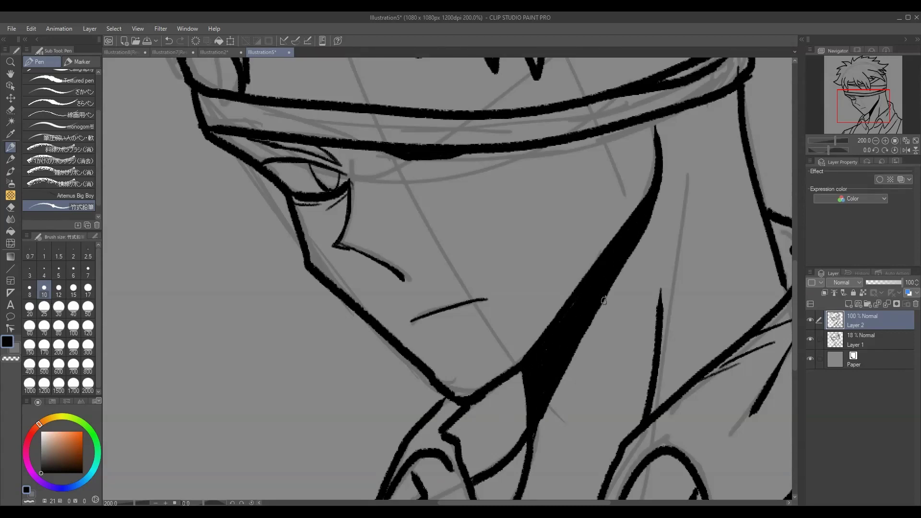
left_click_drag(530, 453, 590, 323)
left_click_drag(664, 175, 588, 323)
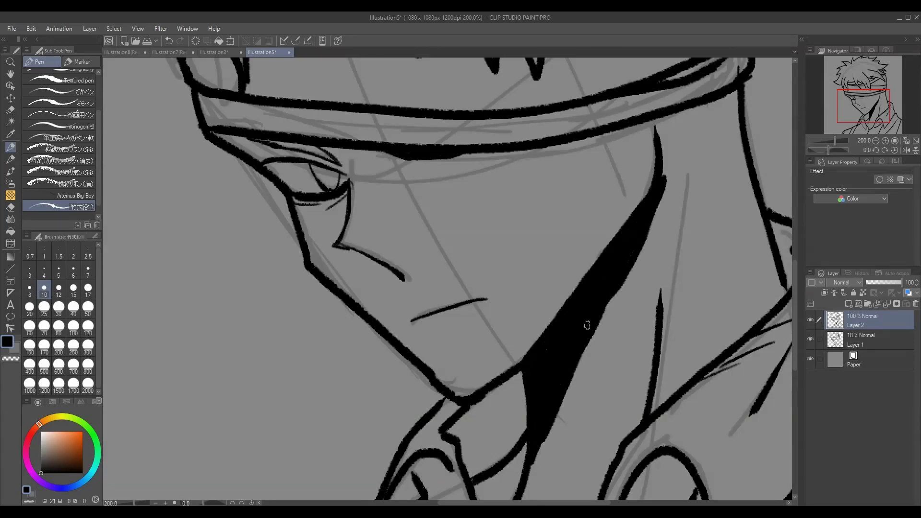
left_click_drag(533, 468, 608, 291)
left_click_drag(662, 157, 655, 127)
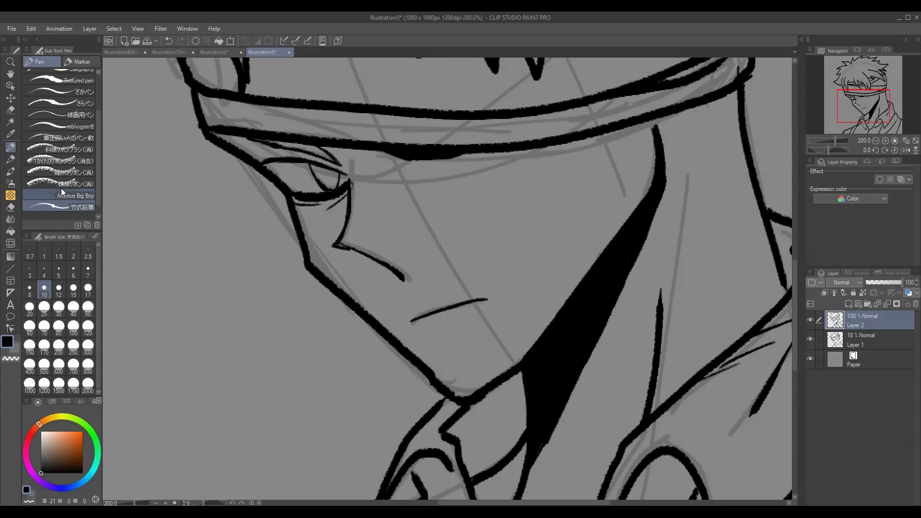
Step: Try texturing the solid neck shadow's outer edge with the ribbon brush listed directly above Artemus Big Boy, at size 30
left_click(60, 160)
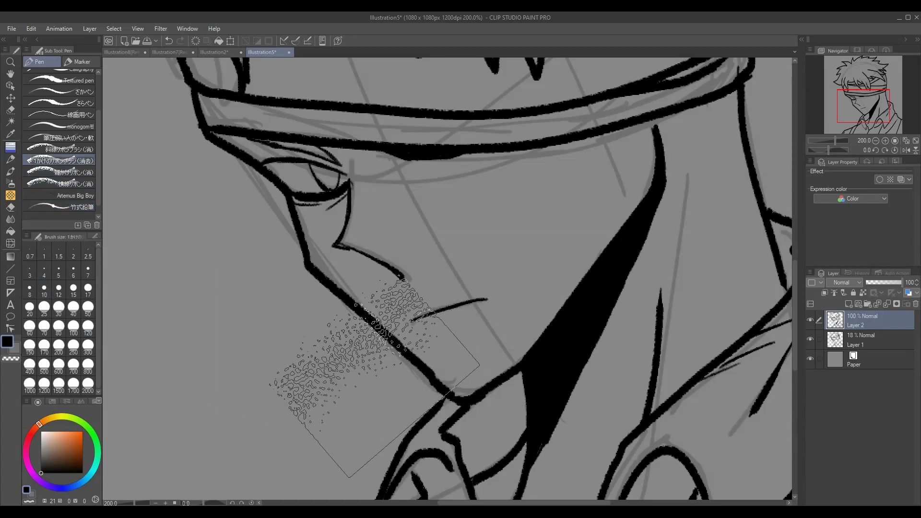
left_click(62, 184)
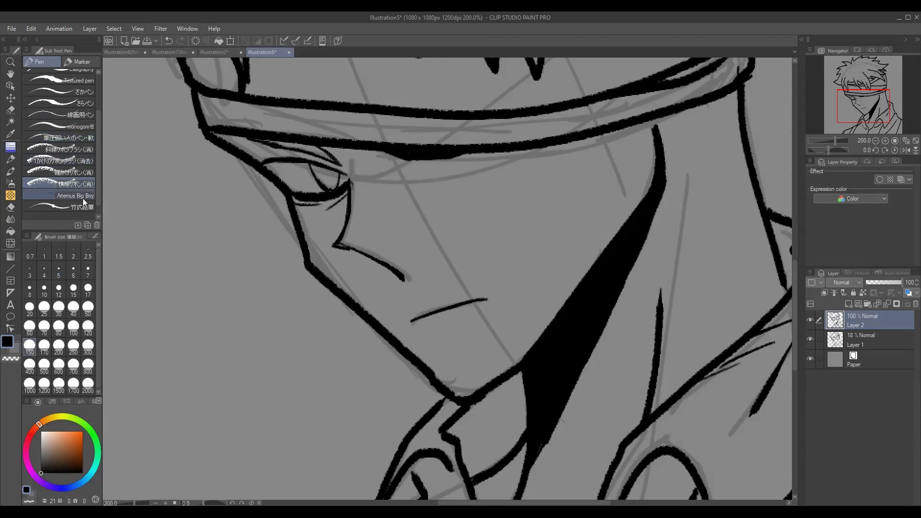
left_click(44, 291)
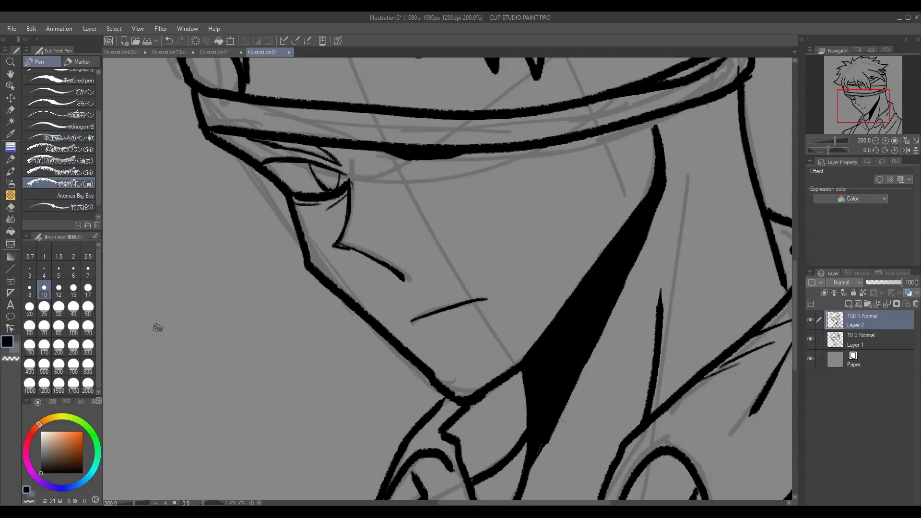
left_click(59, 310)
left_click_drag(545, 364, 587, 322)
key("ctrl+z")
left_click_drag(535, 451, 636, 247)
key("ctrl+z")
left_click_drag(539, 453, 685, 165)
key("ctrl+z")
left_click_drag(530, 432, 661, 204)
key("ctrl+z")
key("ctrl+z")
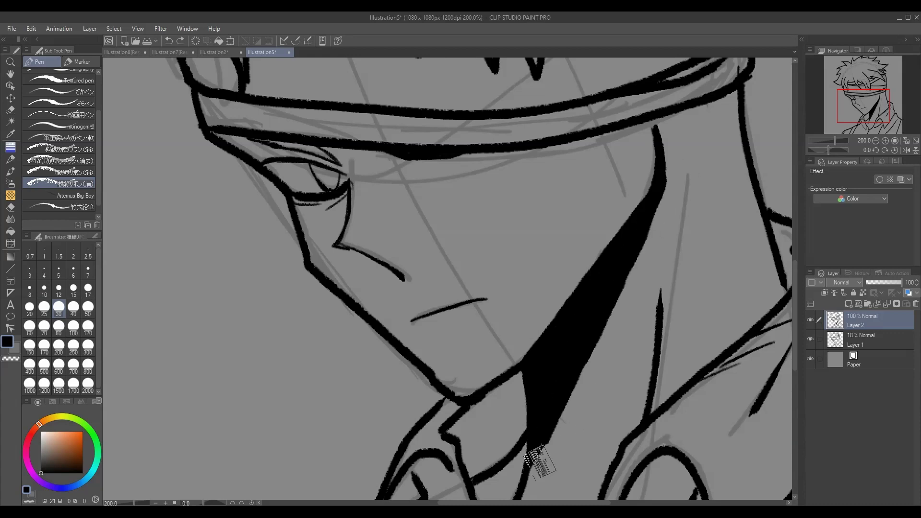
left_click_drag(539, 461, 578, 364)
left_click_drag(582, 398, 594, 338)
key("ctrl+z")
key("ctrl+z")
Step: Try hatching along the neck shadow with the next ribbon brush up the Pen list, at size 12
left_click(72, 172)
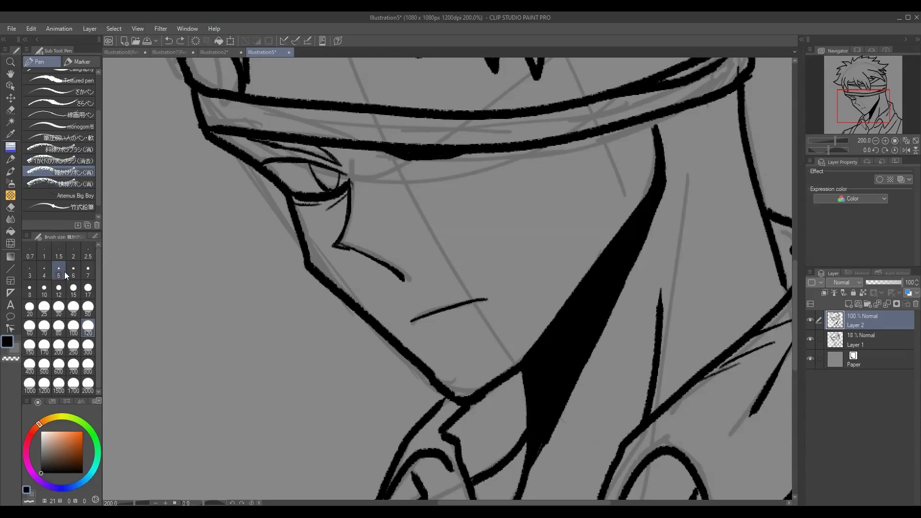
left_click(60, 290)
left_click_drag(532, 455, 653, 225)
key("ctrl+z")
mouse_move(552, 357)
left_mouse_down()
mouse_move(546, 418)
mouse_move(638, 256)
left_mouse_up()
key("ctrl+z")
Step: Try roughening the lower edge of the neck shadow with the かけのリボンブラシ(消去) brush at size 12
left_click(60, 161)
left_click(59, 290)
key("ctrl+z")
left_click_drag(595, 330, 544, 432)
left_click_drag(539, 425, 530, 474)
key("ctrl+z")
left_click_drag(563, 404, 530, 469)
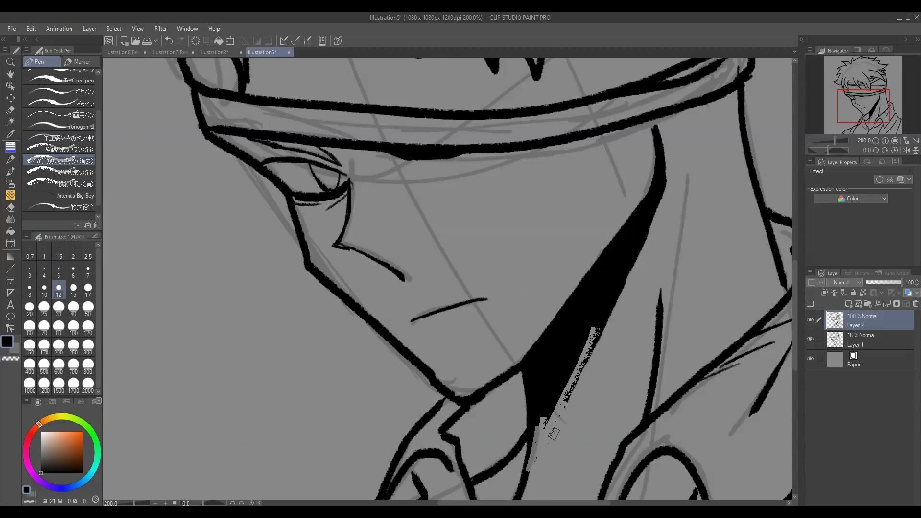
key("ctrl+z")
Step: Try hatching through the neck shadow with the 斜線リボンブラシ(消) brush at size 50
left_click(60, 149)
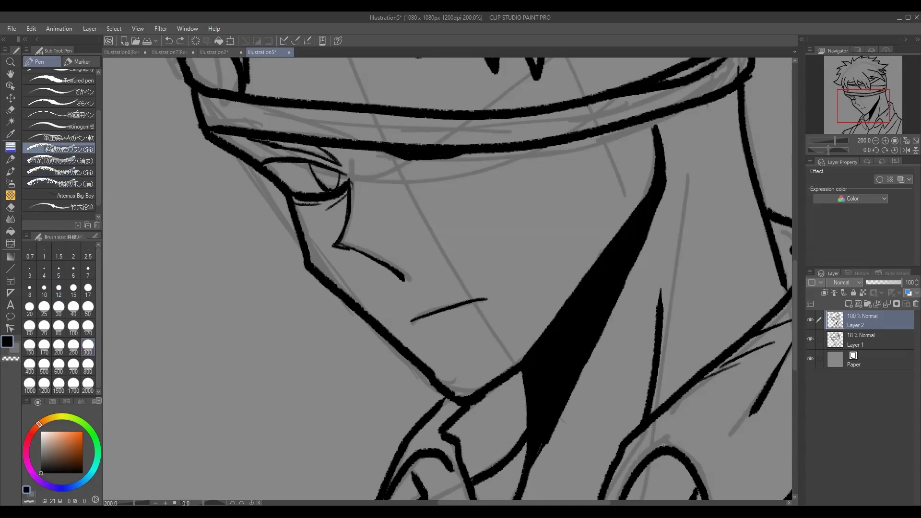
left_click_drag(571, 331, 509, 370)
key("ctrl+z")
left_click(44, 289)
left_click(88, 309)
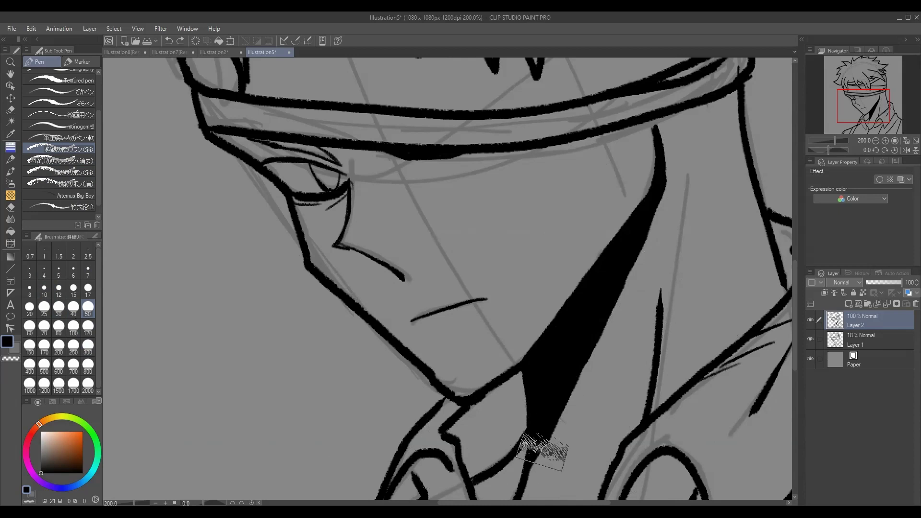
mouse_move(542, 451)
left_mouse_down()
mouse_move(596, 317)
mouse_move(658, 227)
mouse_move(556, 388)
mouse_move(535, 402)
mouse_move(667, 192)
left_mouse_up()
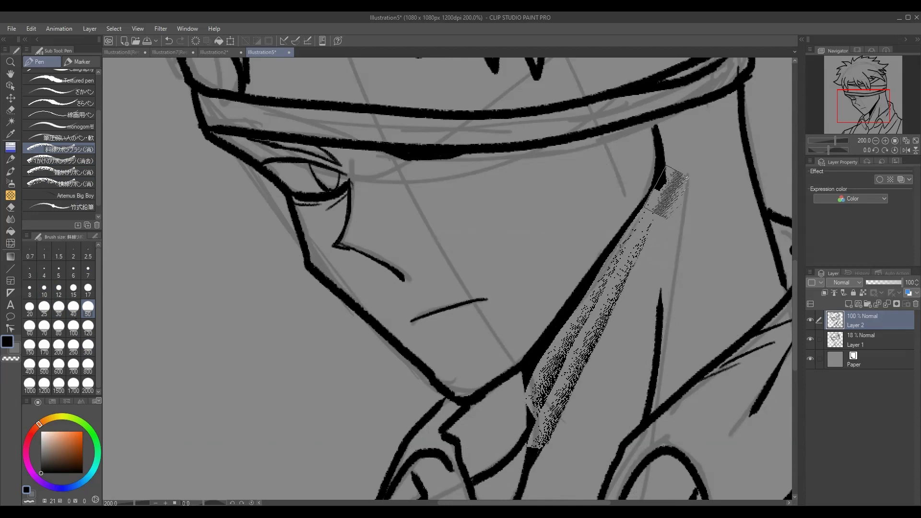
key("ctrl+z")
key("ctrl+z")
left_click_drag(532, 456, 571, 376)
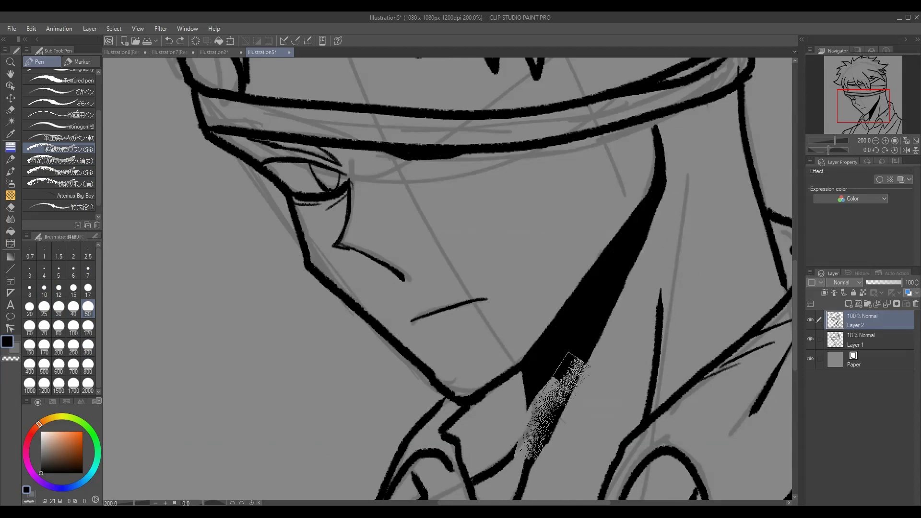
key("ctrl+z")
mouse_move(555, 442)
left_mouse_down()
mouse_move(590, 325)
mouse_move(611, 310)
mouse_move(670, 178)
mouse_move(622, 266)
mouse_move(537, 359)
mouse_move(609, 254)
left_mouse_up()
key("ctrl+z")
key("ctrl+z")
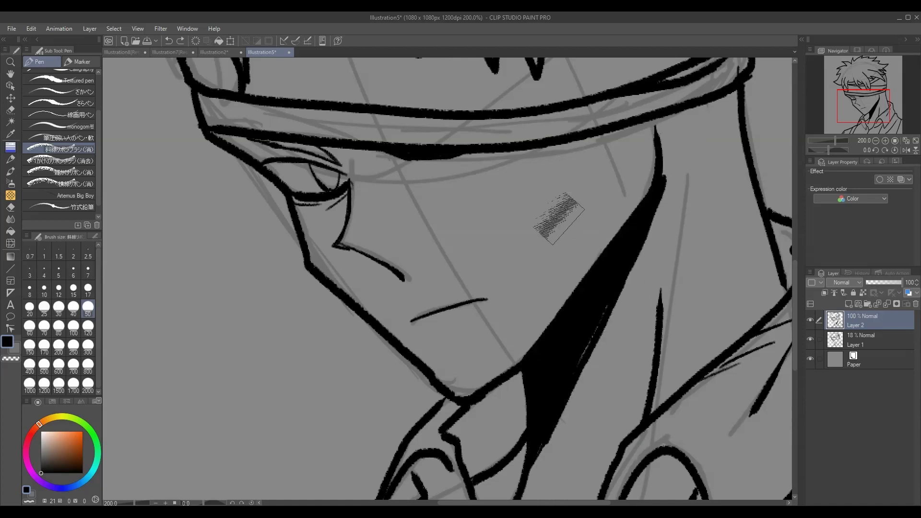
Step: Undo the solid black neck shadow and ink a small black wedge beneath the jaw corner with 竹式鉛筆
key("ctrl+z")
key("ctrl+z")
left_click(62, 138)
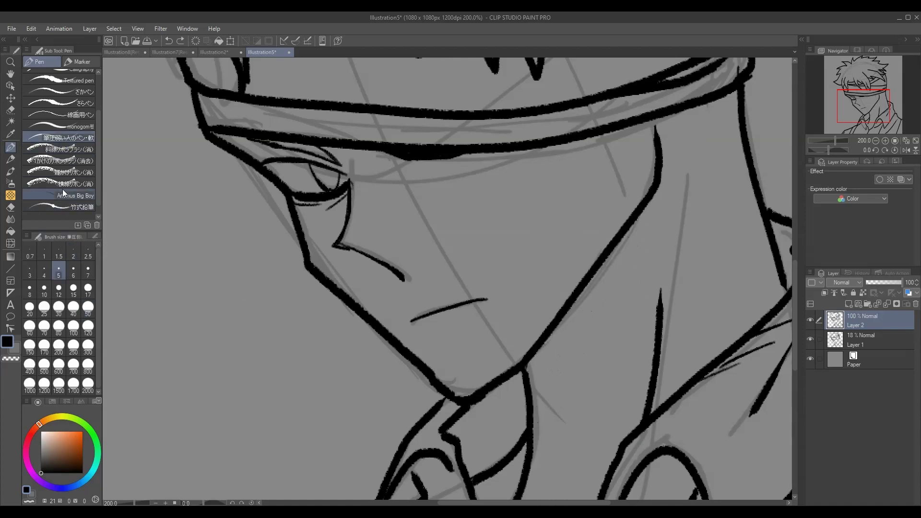
left_click(62, 206)
mouse_move(528, 379)
left_mouse_down()
mouse_move(569, 307)
mouse_move(530, 407)
left_mouse_up()
key("ctrl+z")
Step: Try a rough shadow along the jawline with the Sand (for tone scraping) hatching brush at size 12
left_click(12, 195)
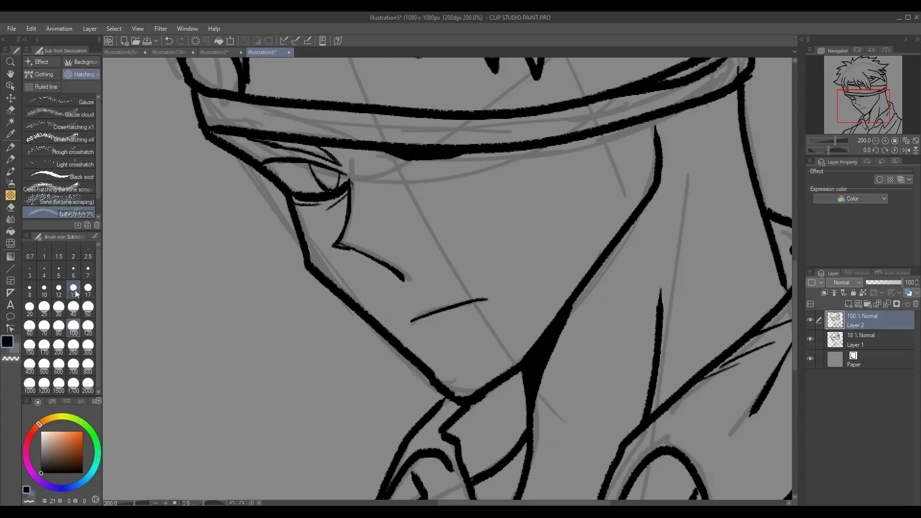
left_click(59, 290)
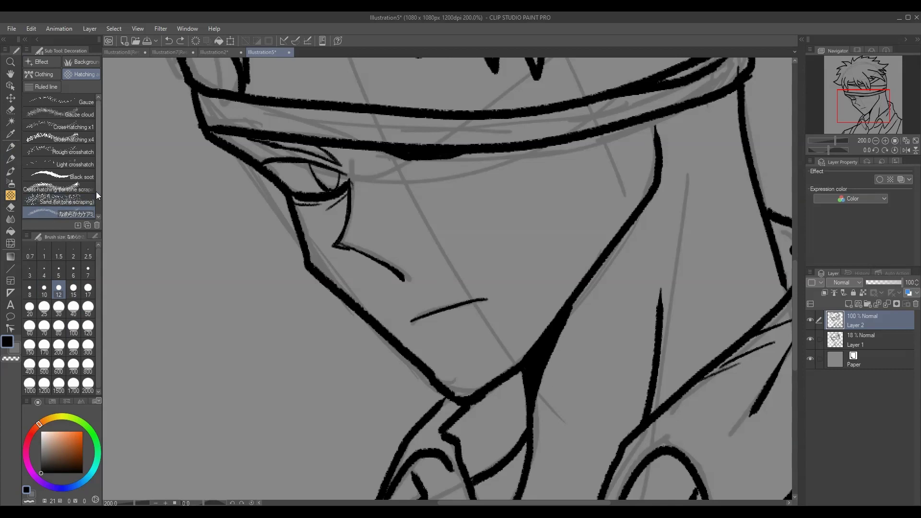
scroll(96, 192, "down", 1)
left_click(72, 183)
left_click_drag(530, 376, 626, 225)
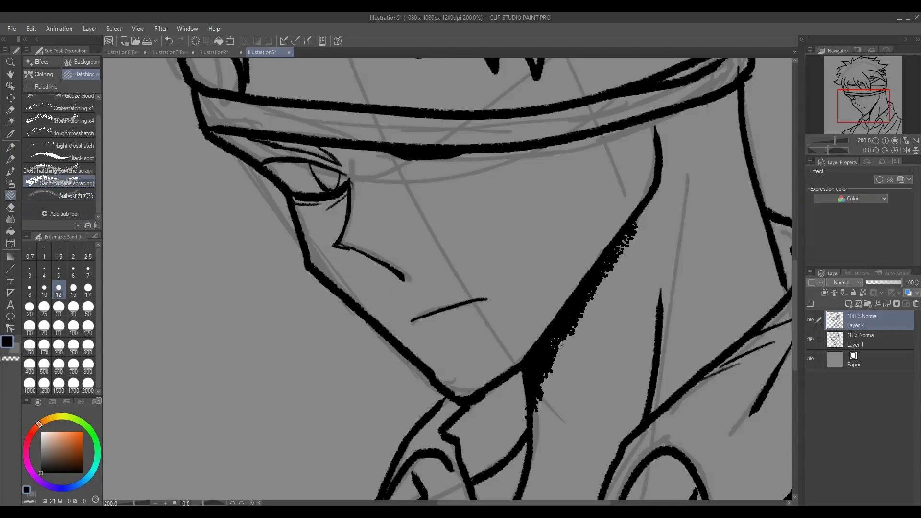
key("ctrl+z")
Step: Shade the neck beneath the jawline with the Cross-hatching (for tone scraping) brush at size 10
left_click(58, 170)
left_click(45, 290)
mouse_move(534, 414)
left_mouse_down()
mouse_move(554, 353)
mouse_move(655, 201)
left_mouse_up()
Step: Test the Light crosshatch and Rough crosshatch brushes in the empty area beside the face
left_click(57, 146)
left_click_drag(216, 293, 211, 273)
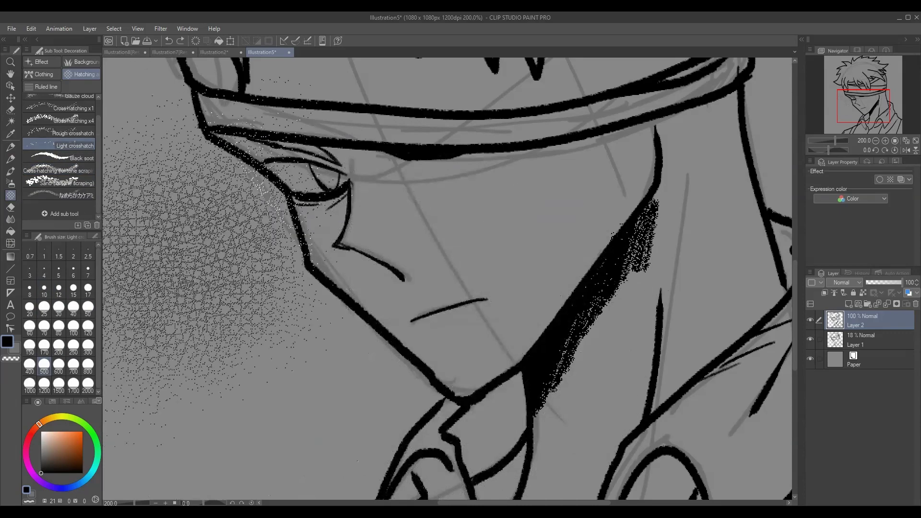
key("ctrl+z")
left_click(59, 290)
left_click(59, 309)
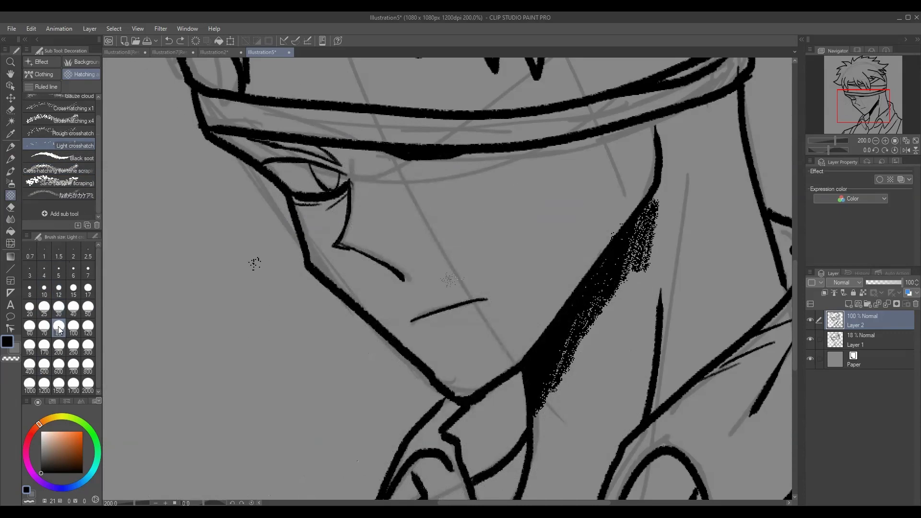
left_click(62, 133)
left_click_drag(226, 307, 147, 221)
key("ctrl+z")
Step: Test the Gauze brushes beside the face, and undo the test strokes together with the hatched neck shadow
scroll(60, 144, "up", 2)
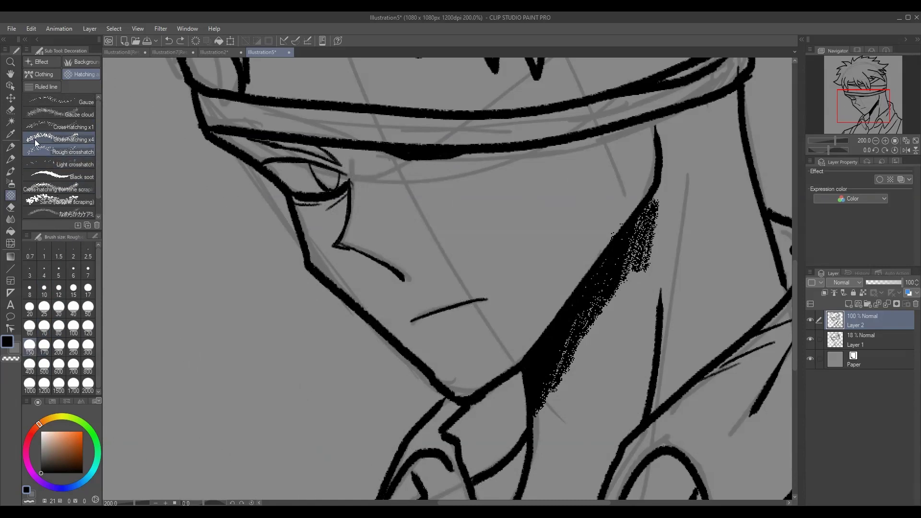
left_click(81, 114)
left_click_drag(230, 269, 221, 302)
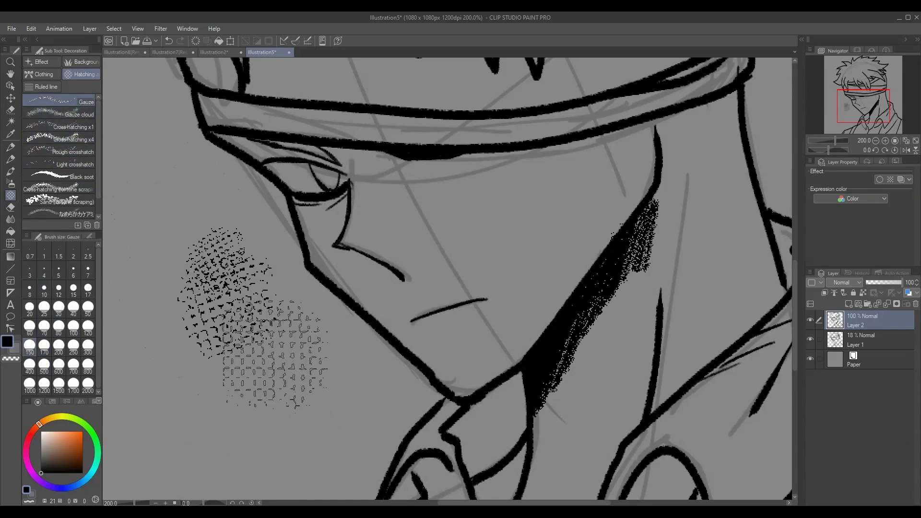
key("ctrl+z")
key("ctrl+z")
key("ctrl+z")
key("ctrl+z")
key("ctrl+z")
Step: Try a soft, wide shadow on the neck along the jawline with the Gauze cloud brush at size 40
left_click(73, 307)
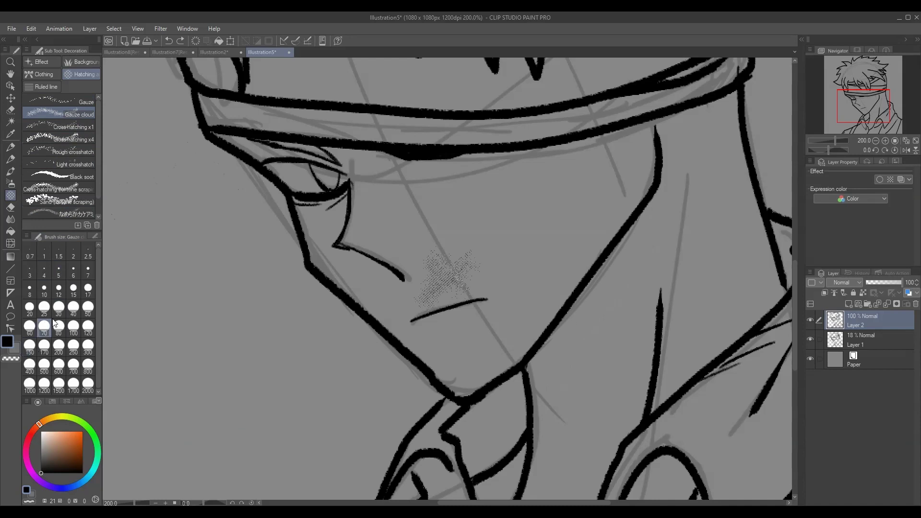
mouse_move(528, 370)
left_mouse_down()
mouse_move(610, 283)
mouse_move(667, 183)
mouse_move(576, 336)
mouse_move(528, 384)
mouse_move(537, 432)
mouse_move(624, 288)
mouse_move(667, 158)
left_mouse_up()
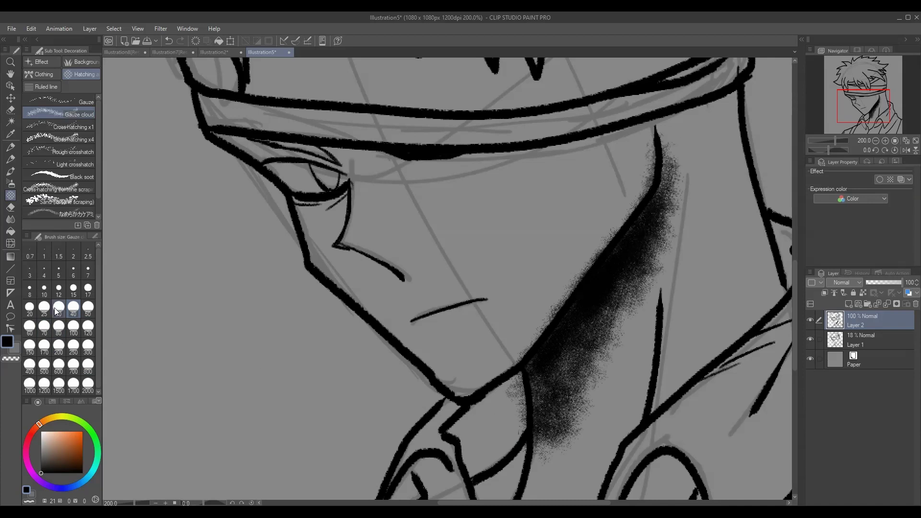
left_click(58, 125)
key("ctrl+z")
key("ctrl+z")
key("ctrl+z")
key("ctrl+z")
key("ctrl+z")
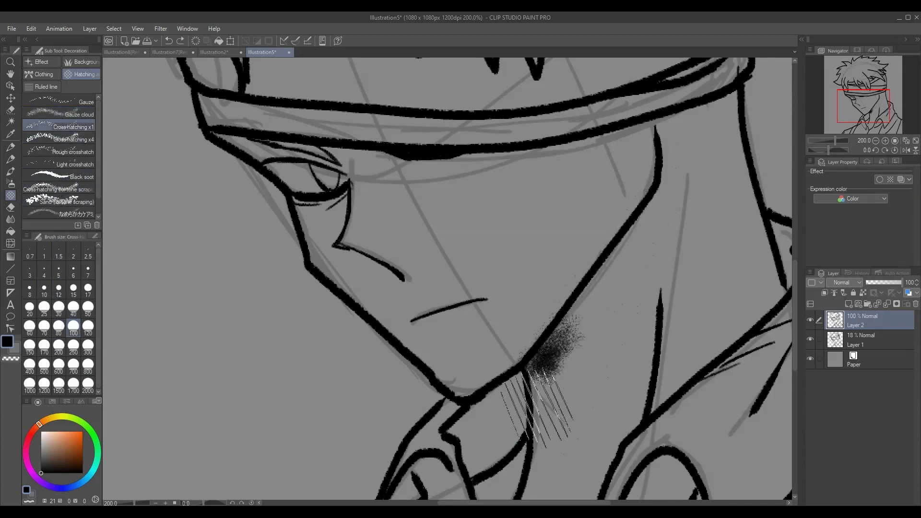
Step: Try the Cross-hatching x1 brush at size 30 beneath the jawline
left_click(59, 308)
mouse_move(565, 332)
left_mouse_down()
mouse_move(552, 344)
mouse_move(542, 408)
mouse_move(566, 336)
left_mouse_up()
key("ctrl+z")
key("ctrl+z")
left_click(58, 101)
left_click(58, 126)
key("ctrl+z")
Step: Try a broad dense shadow on the neck beneath the jawline with the Cross-hatching x4 brush, enlarging it to size 80
left_click(72, 139)
key("ctrl+z")
left_click_drag(527, 381, 574, 321)
mouse_move(536, 359)
left_mouse_down()
mouse_move(634, 230)
mouse_move(576, 312)
mouse_move(629, 240)
mouse_move(536, 417)
mouse_move(635, 273)
mouse_move(657, 216)
left_mouse_up()
left_click(59, 328)
mouse_move(552, 398)
left_mouse_down()
mouse_move(594, 349)
mouse_move(553, 405)
mouse_move(580, 329)
left_mouse_up()
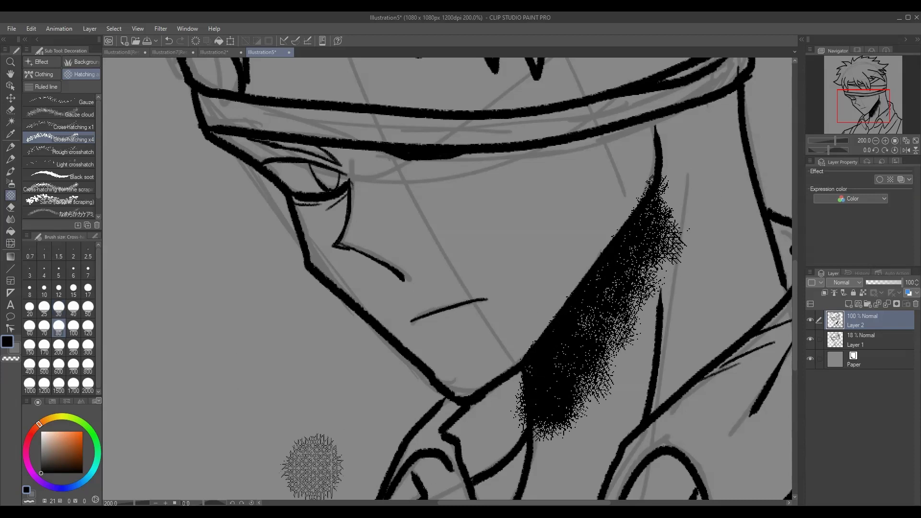
key("ctrl+z")
key("ctrl+z")
key("ctrl+z")
key("ctrl+z")
key("ctrl+z")
Step: Shade a small tapered patch beneath the jaw corner with Cross-hatching x4 at size 12, and erase the spill outside the jawline
left_click(58, 307)
left_click(59, 288)
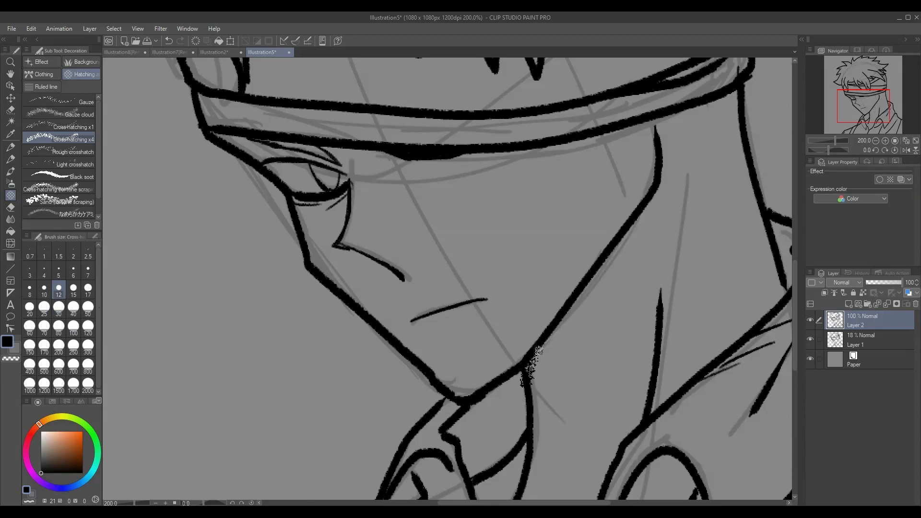
mouse_move(528, 379)
left_mouse_down()
mouse_move(533, 360)
mouse_move(534, 393)
mouse_move(566, 314)
left_mouse_up()
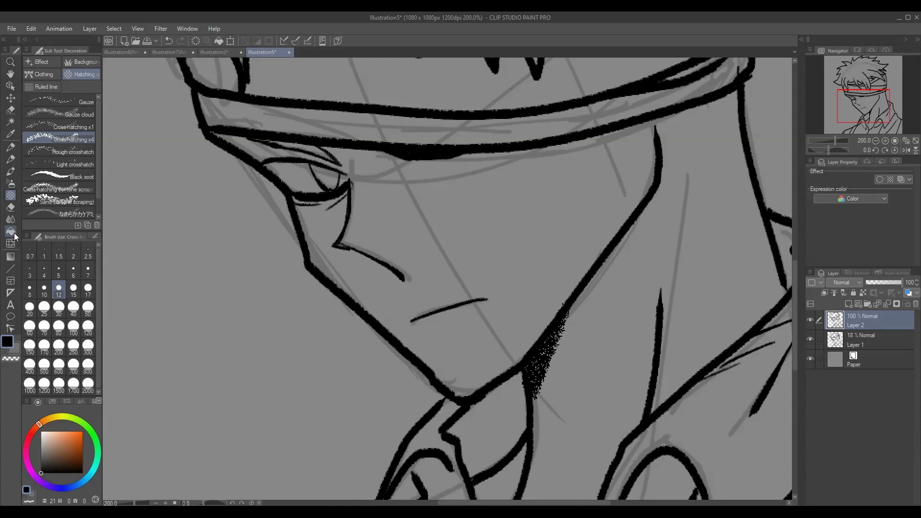
key("e")
left_click_drag(526, 347, 562, 295)
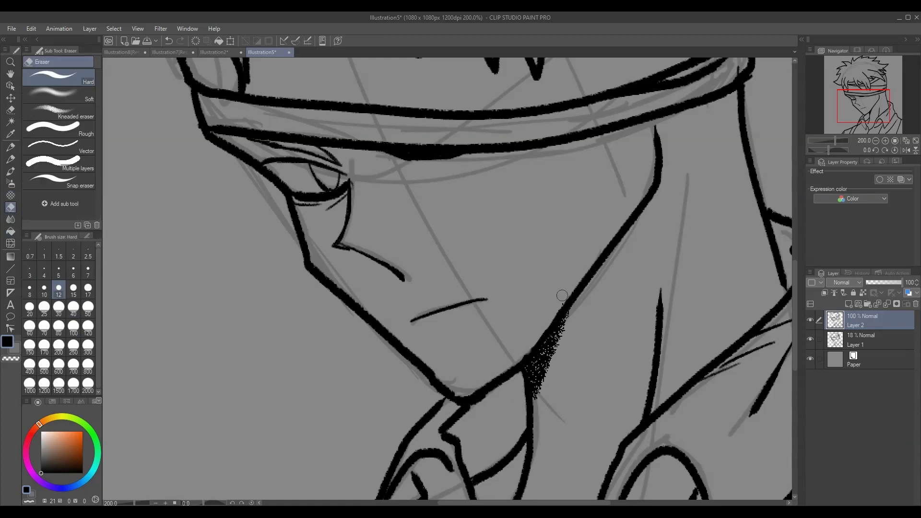
Step: Ink a diagonal strand line on the crown above the long front lock with the 竹式鉛筆 brush at size 10
left_click(10, 148)
left_click_drag(263, 344, 329, 416)
key("ctrl+z")
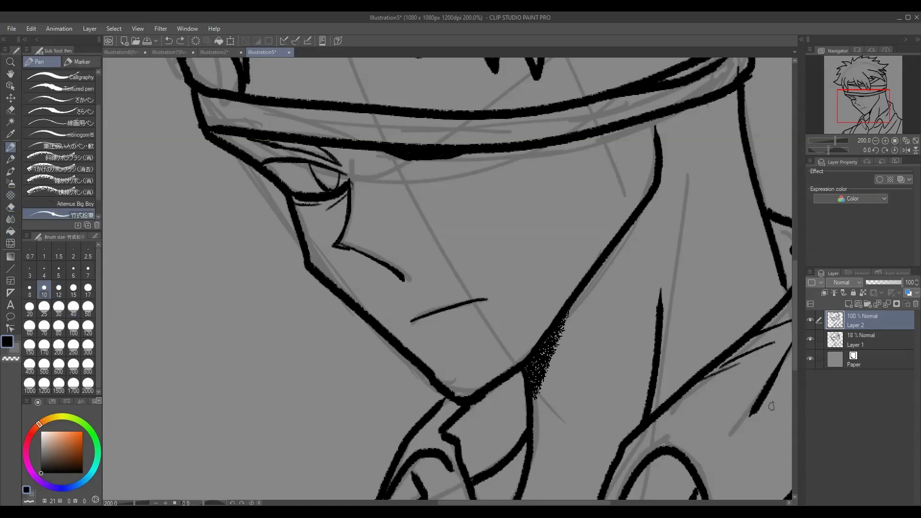
mouse_move(795, 288)
left_mouse_down()
mouse_move(810, 165)
mouse_move(810, 173)
left_mouse_up()
left_click_drag(379, 244, 419, 270)
key("ctrl+z")
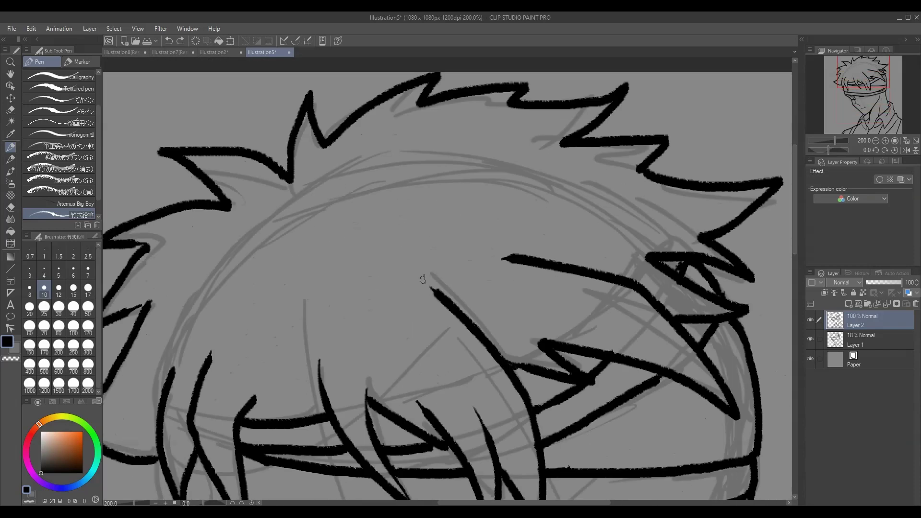
left_click_drag(347, 226, 426, 284)
key("ctrl+z")
left_click_drag(387, 255, 427, 282)
key("ctrl+z")
left_click_drag(369, 231, 426, 278)
key("ctrl+z")
left_click_drag(349, 231, 422, 282)
Step: Ink inner hair details: a curved tuft at the top, a zigzag on one side, and short jagged strands on the other
mouse_move(338, 178)
left_mouse_down()
mouse_move(444, 118)
mouse_move(420, 188)
left_mouse_up()
left_click_drag(509, 200, 633, 243)
left_click_drag(520, 201, 539, 239)
left_click_drag(258, 254, 288, 303)
key("ctrl+z")
left_click_drag(281, 319, 305, 357)
left_click_drag(225, 271, 196, 290)
Step: Test the Flat watercolor brush across the area beside the face with the whole drawing in view
left_click(876, 141)
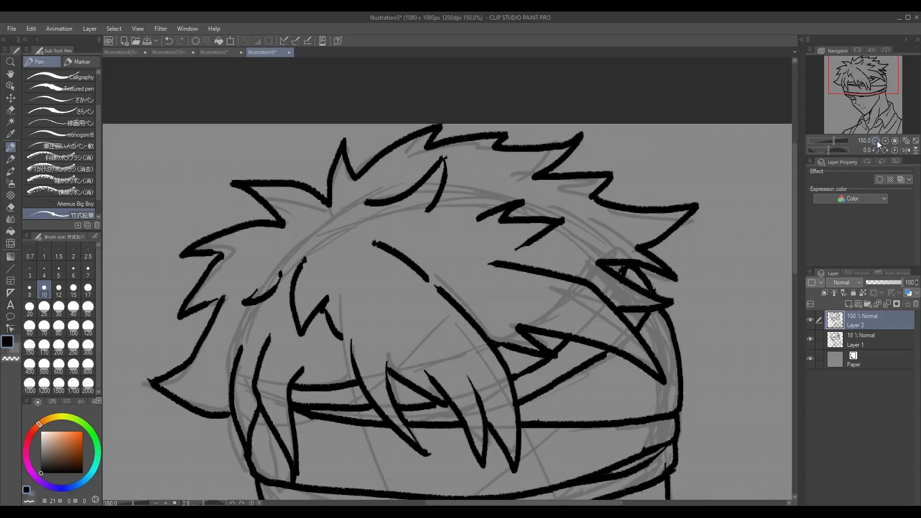
left_click(876, 140)
left_click_drag(795, 271, 796, 323)
left_click(876, 140)
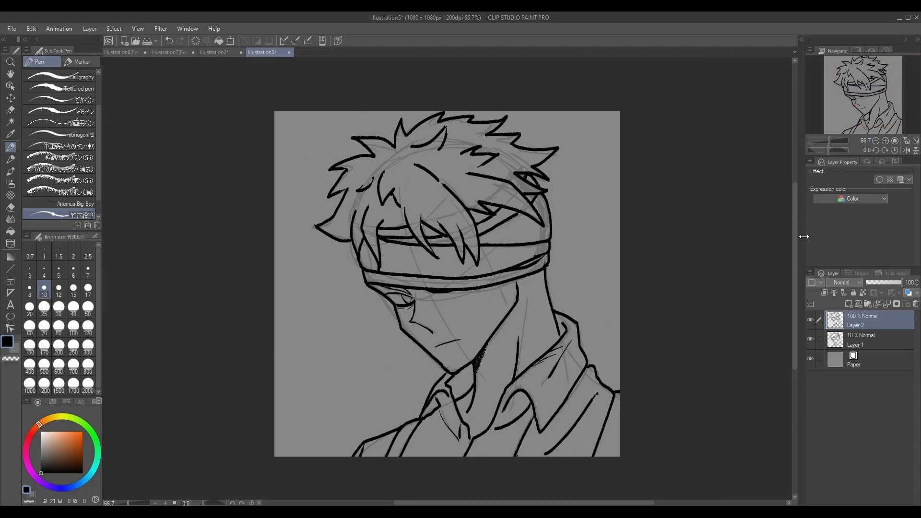
left_click(10, 171)
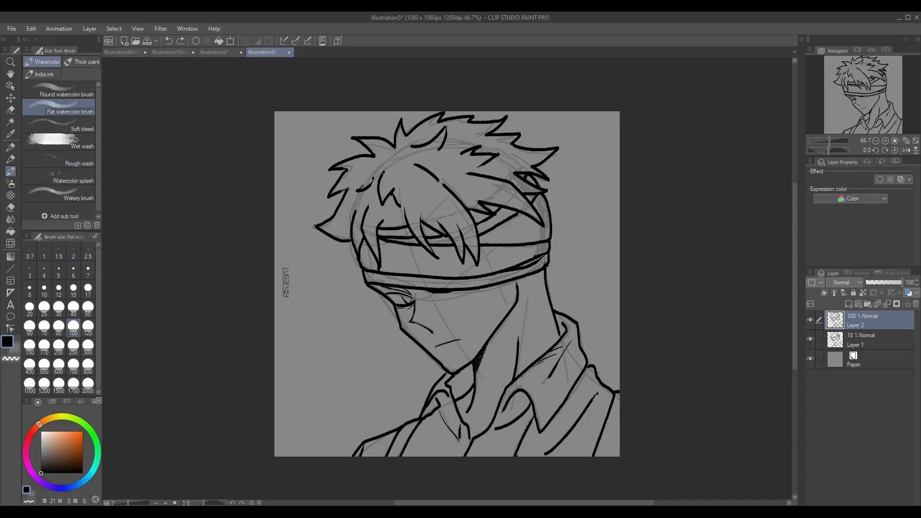
left_click_drag(284, 282, 384, 344)
key("ctrl+z")
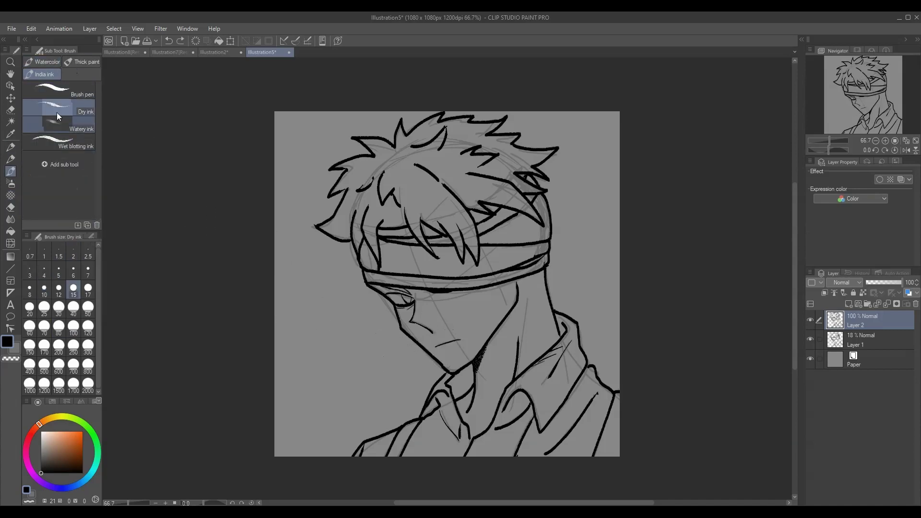
Step: Compare the India ink and Watercolor brushes, try the Round watercolor brush on the hair, and switch to the Illustration2 document
left_click(60, 194)
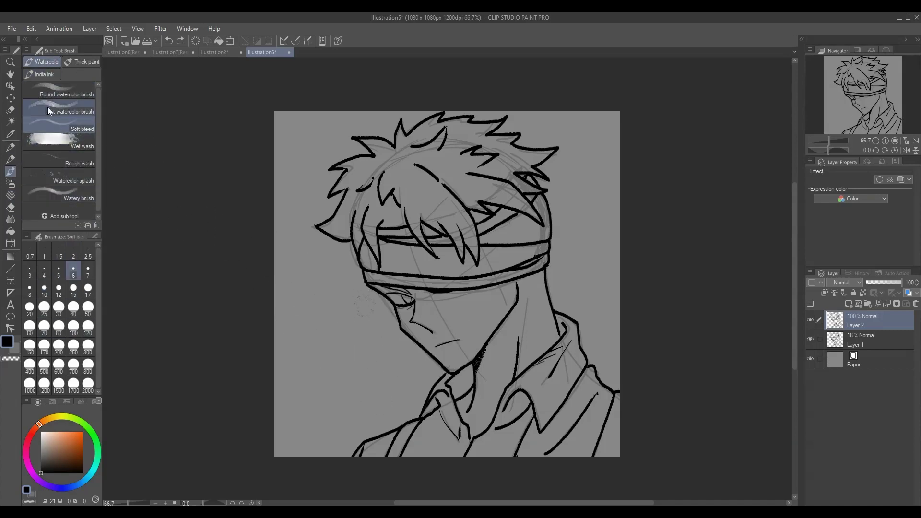
left_click(53, 91)
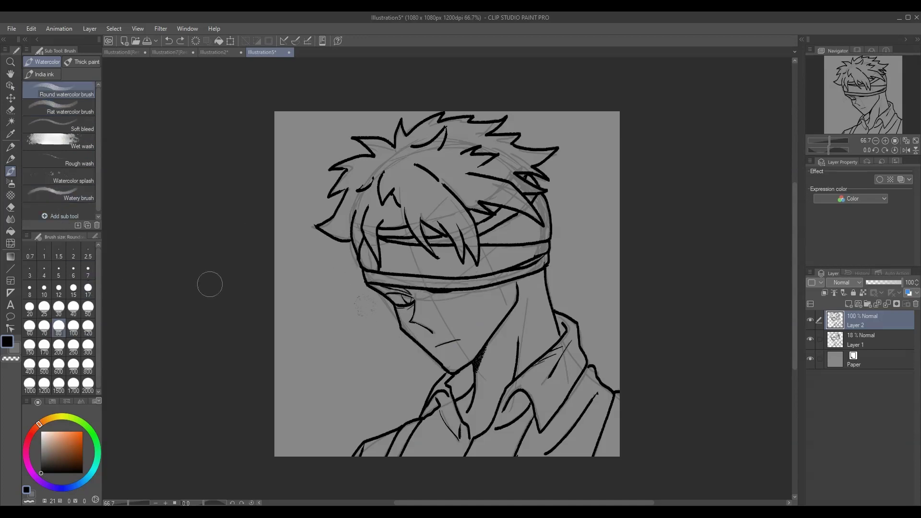
left_click_drag(360, 216, 441, 231)
left_click(214, 52)
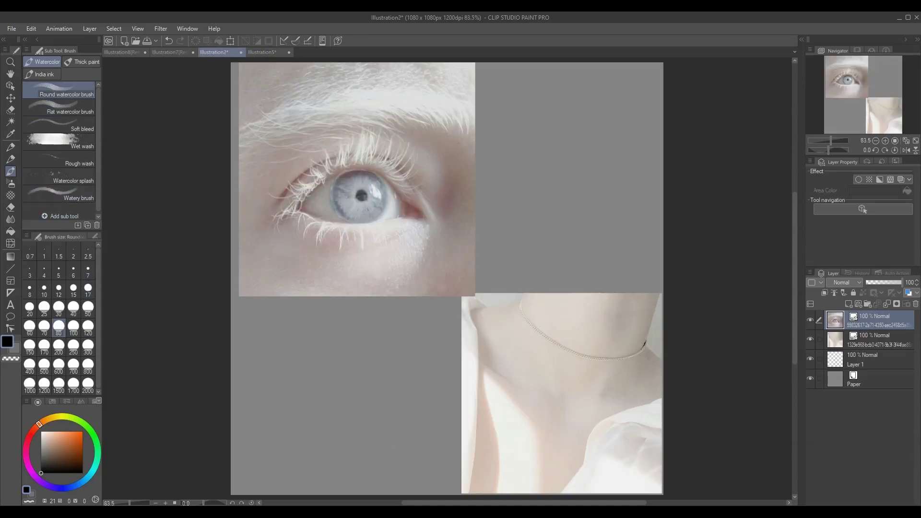
Step: Close the eye and neck reference document Illustration2 and create a new blank canvas with the default settings
left_click(241, 52)
left_click(471, 204)
key("ctrl+n")
key("Return")
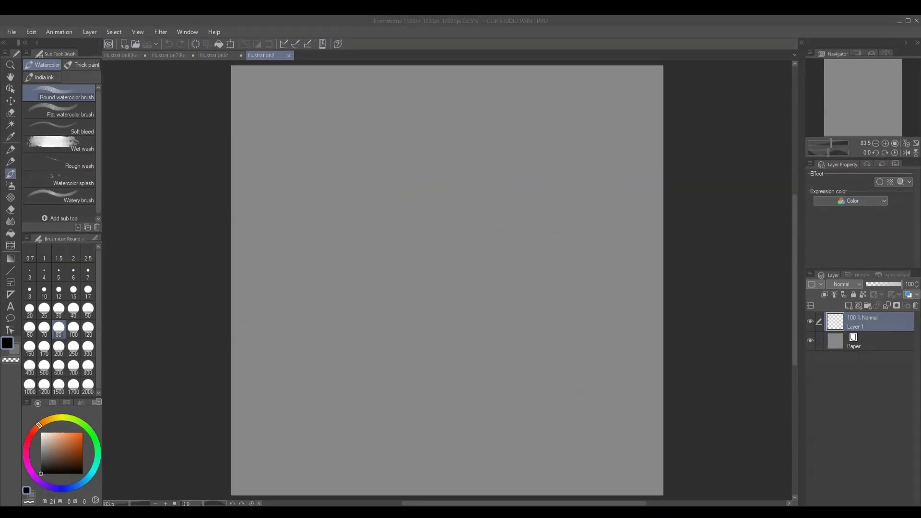
Step: Import the Forger family image onto the new canvas as a colour reference
left_click(13, 30)
mouse_move(96, 216)
left_click(198, 221)
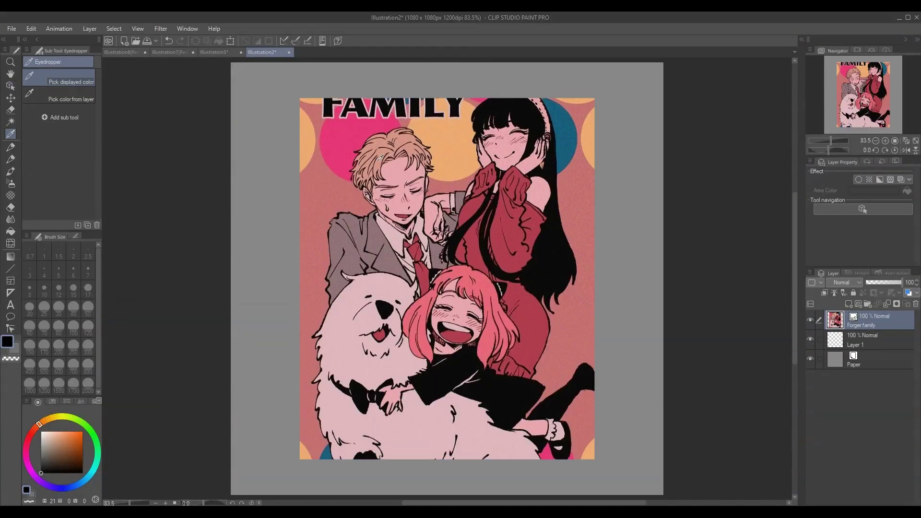
Step: Try painting the face and neck with pink skin colour sampled from the Forger family reference, using the Round watercolor brush at size 120
left_click(401, 150)
left_click(229, 53)
left_click(11, 171)
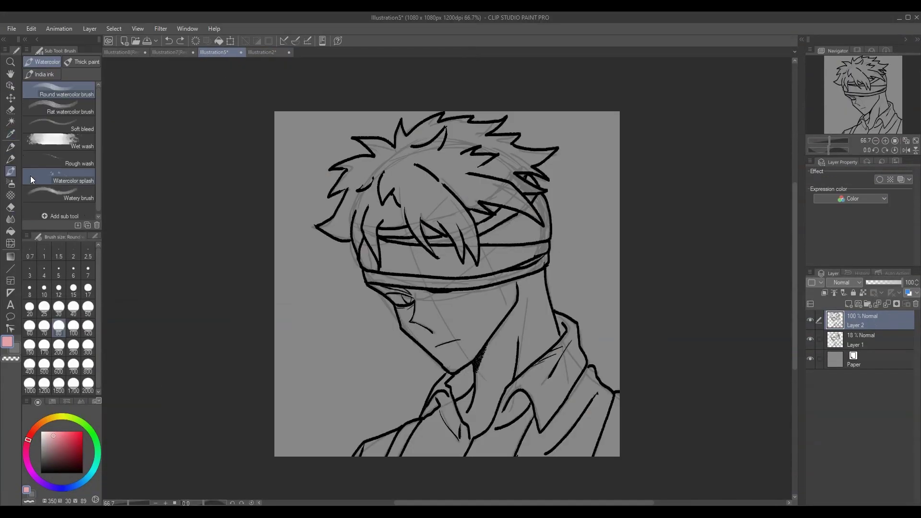
key("bracketright")
key("bracketright")
left_click_drag(328, 209, 344, 258)
key("ctrl+z")
mouse_move(416, 315)
left_mouse_down()
mouse_move(482, 308)
mouse_move(535, 310)
mouse_move(536, 329)
mouse_move(513, 345)
mouse_move(478, 413)
mouse_move(502, 353)
mouse_move(432, 333)
mouse_move(407, 303)
mouse_move(513, 331)
mouse_move(475, 409)
left_mouse_up()
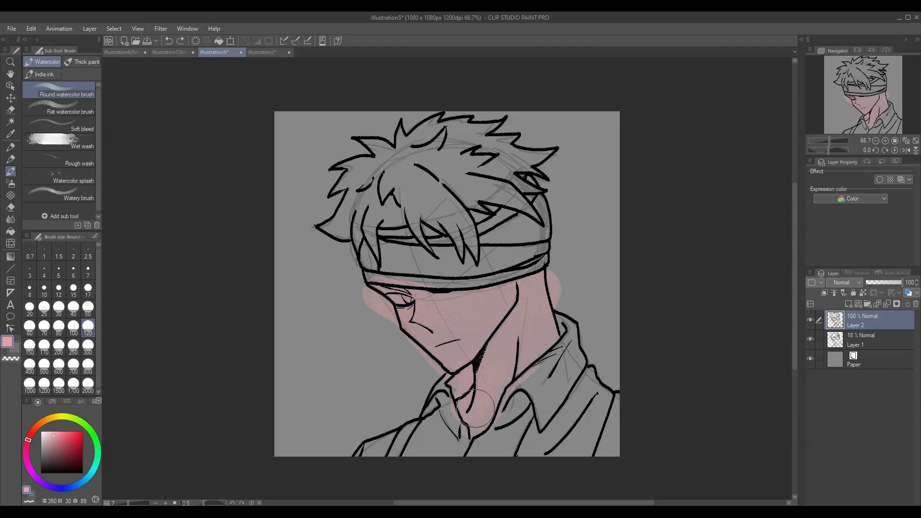
Step: Try painting the shirt on a new layer with the jacket colour sampled from the reference, and undo the strokes
left_click(848, 304)
left_click(262, 52)
left_click(11, 134)
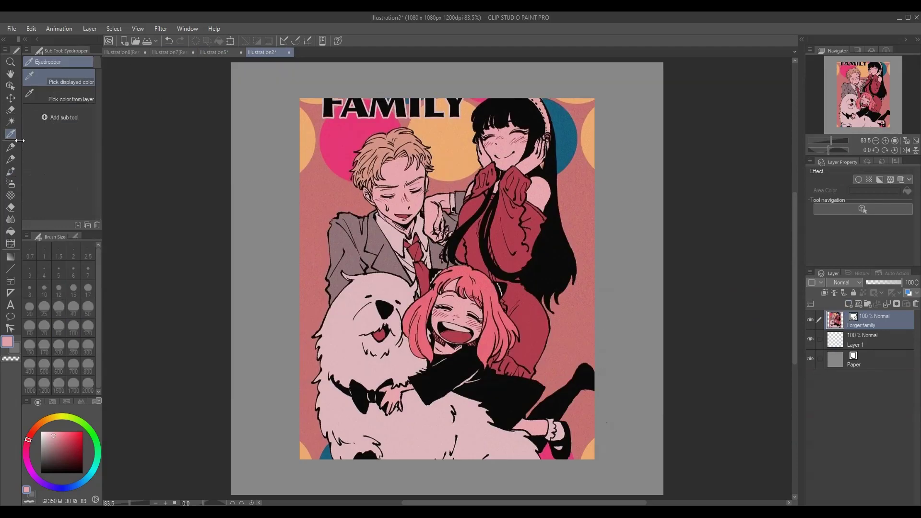
left_click(366, 225)
left_click(214, 52)
left_click(11, 171)
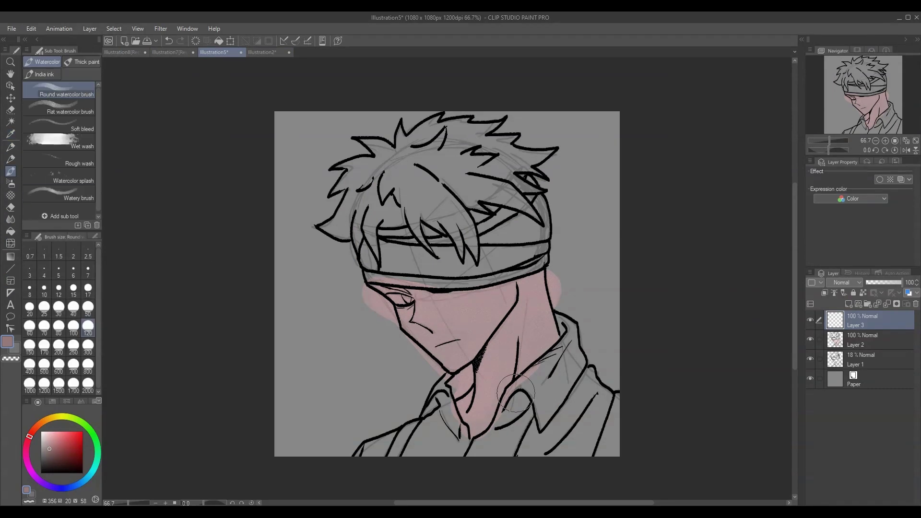
mouse_move(609, 482)
left_mouse_down()
mouse_move(616, 441)
mouse_move(632, 421)
mouse_move(610, 460)
left_mouse_up()
key("ctrl+z")
key("ctrl+z")
key("ctrl+z")
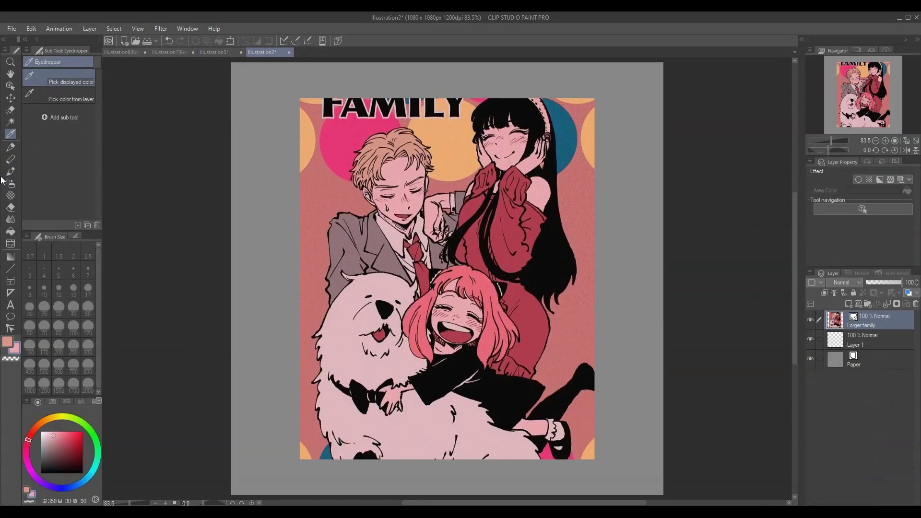
Step: Return to the character drawing and fill Layer 14 with the pink skin colour
left_click(10, 159)
left_click(81, 61)
left_click(220, 51)
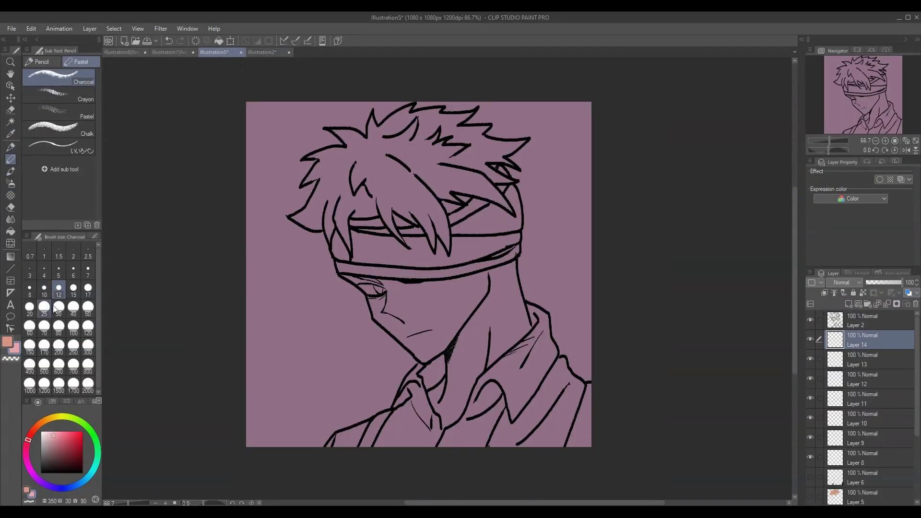
left_click(10, 231)
left_click(551, 377)
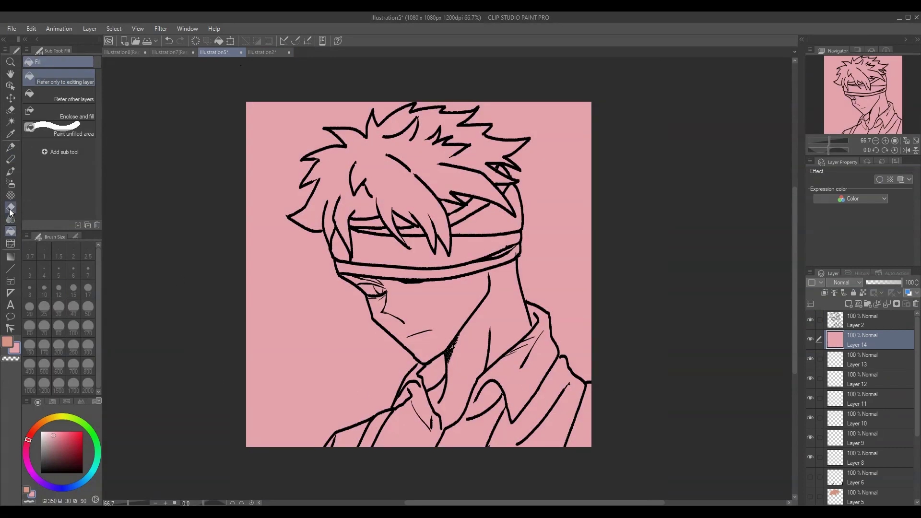
Step: Erase the pink fill on Layer 14 everywhere outside the face and neck with the Hard eraser
left_click(9, 212)
mouse_move(254, 441)
left_mouse_down()
mouse_move(283, 268)
mouse_move(288, 106)
mouse_move(297, 230)
mouse_move(456, 255)
mouse_move(561, 192)
mouse_move(602, 197)
mouse_move(573, 340)
mouse_move(588, 423)
mouse_move(451, 434)
mouse_move(481, 415)
mouse_move(552, 308)
mouse_move(533, 273)
mouse_move(484, 250)
mouse_move(341, 247)
mouse_move(418, 425)
mouse_move(408, 379)
mouse_move(355, 331)
mouse_move(324, 279)
mouse_move(359, 312)
mouse_move(384, 410)
left_mouse_up()
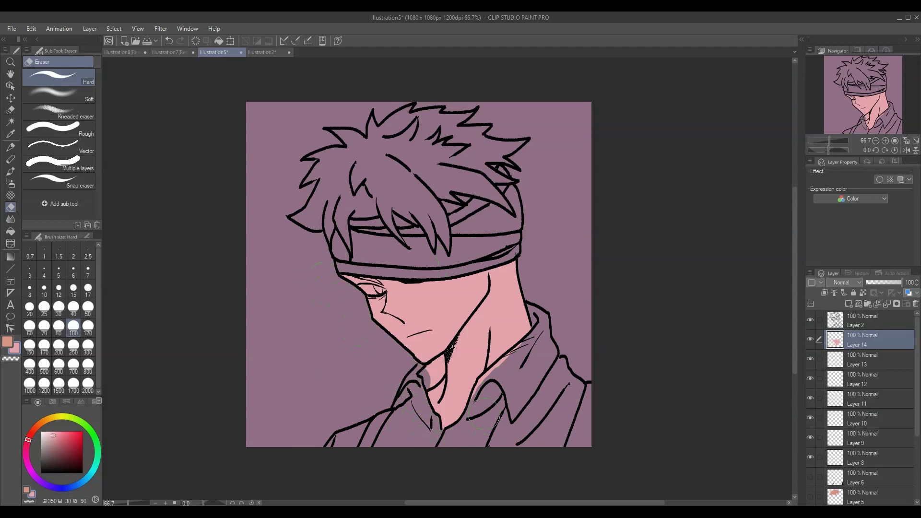
mouse_move(484, 410)
left_mouse_down()
mouse_move(502, 393)
mouse_move(498, 375)
left_mouse_up()
key("ctrl+z")
Step: Touch up the skin colour along the collar with Charcoal at size 30, and erase the pink under the jaw
left_click(10, 134)
left_click(515, 322)
left_click(10, 158)
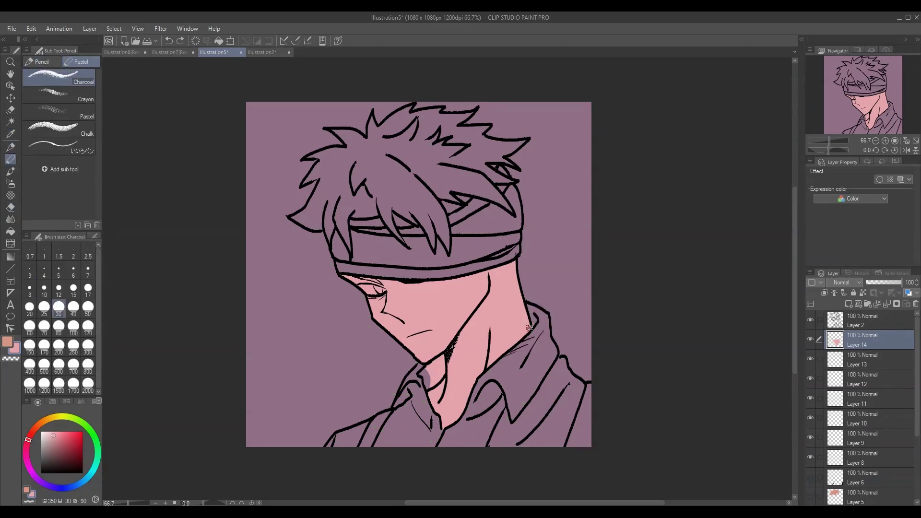
key("e")
left_click_drag(433, 384, 442, 368)
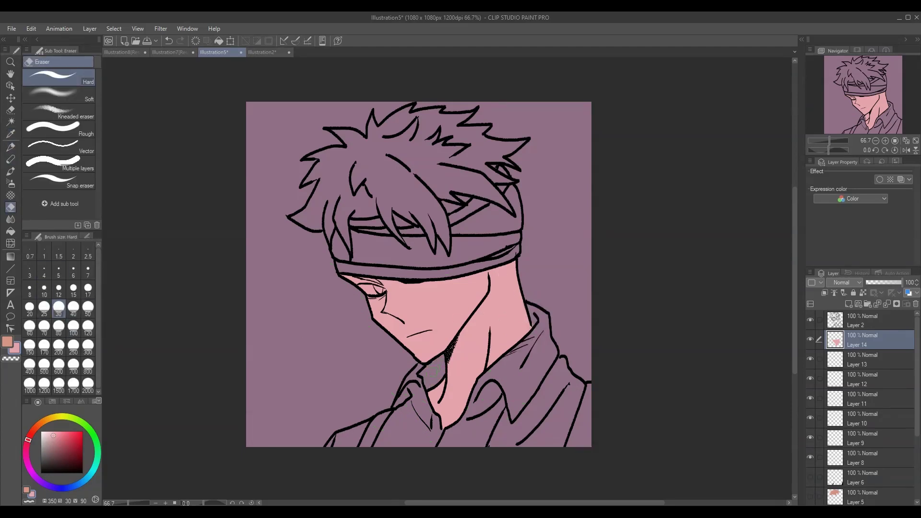
Step: Fill Layer 13 with a pale pink sampled from the Forger family reference
left_click(261, 51)
left_click(11, 134)
left_click(214, 52)
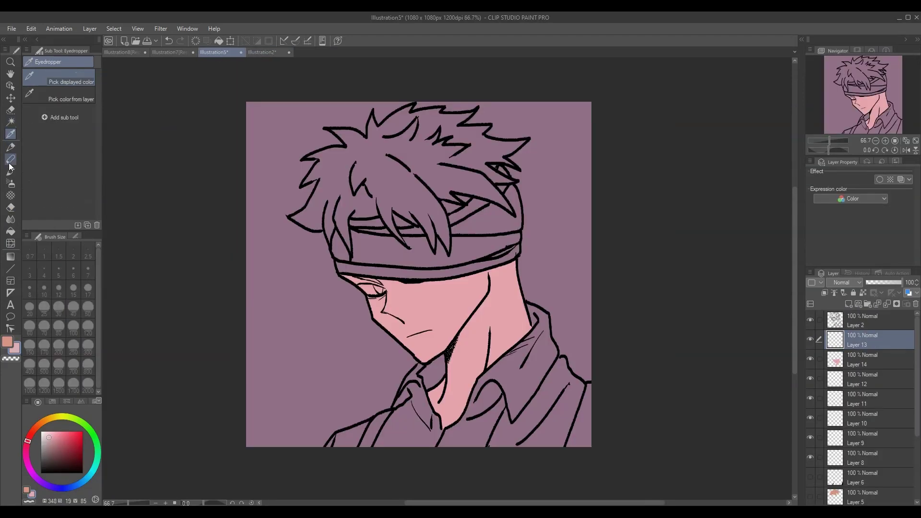
left_click(11, 159)
left_click(11, 231)
left_click(310, 362)
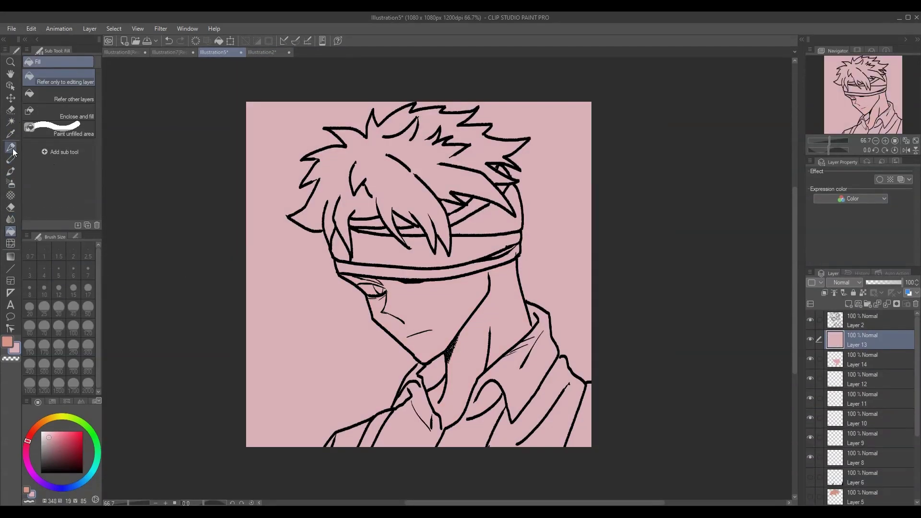
Step: Erase the pale pink fill from the background and upper hair with the Hard eraser at size 250
key("e")
mouse_move(278, 398)
left_mouse_down()
mouse_move(255, 175)
mouse_move(533, 132)
mouse_move(553, 162)
mouse_move(553, 194)
left_mouse_up()
key("ctrl+z")
mouse_move(538, 120)
left_mouse_down()
mouse_move(600, 209)
mouse_move(555, 156)
mouse_move(299, 101)
mouse_move(256, 382)
mouse_move(291, 428)
mouse_move(305, 398)
mouse_move(339, 375)
mouse_move(343, 346)
mouse_move(343, 355)
mouse_move(310, 353)
mouse_move(314, 323)
mouse_move(325, 356)
mouse_move(303, 310)
mouse_move(327, 313)
mouse_move(300, 300)
mouse_move(282, 183)
mouse_move(388, 171)
mouse_move(370, 165)
mouse_move(487, 127)
mouse_move(457, 148)
mouse_move(381, 148)
mouse_move(401, 166)
mouse_move(464, 119)
mouse_move(529, 128)
mouse_move(572, 319)
mouse_move(585, 299)
mouse_move(586, 313)
mouse_move(564, 272)
mouse_move(552, 275)
mouse_move(555, 201)
mouse_move(556, 242)
left_mouse_up()
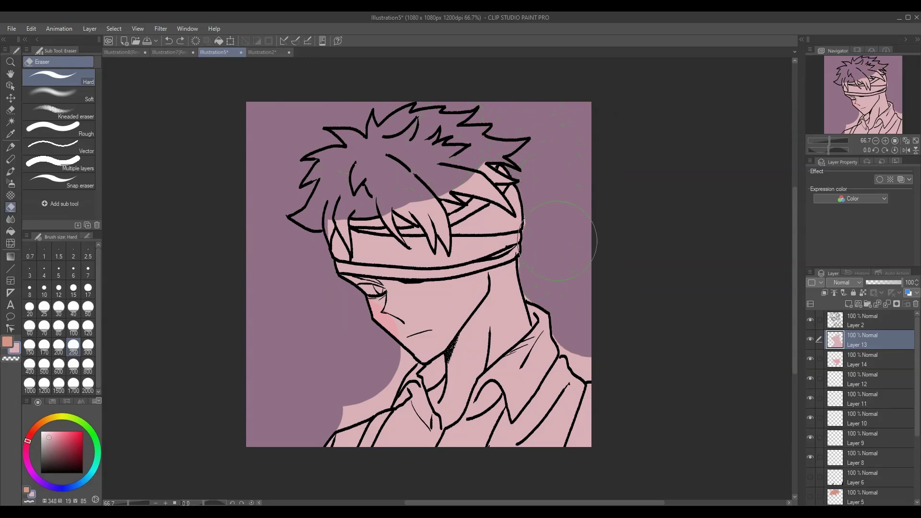
Step: Erase the pale pink from the face and neck and trim it along the shoulders with the Hard eraser at size 80
mouse_move(426, 317)
left_mouse_down()
mouse_move(405, 319)
mouse_move(475, 310)
mouse_move(513, 328)
mouse_move(514, 288)
mouse_move(407, 294)
left_mouse_up()
left_click(59, 328)
key("ctrl+z")
key("ctrl+z")
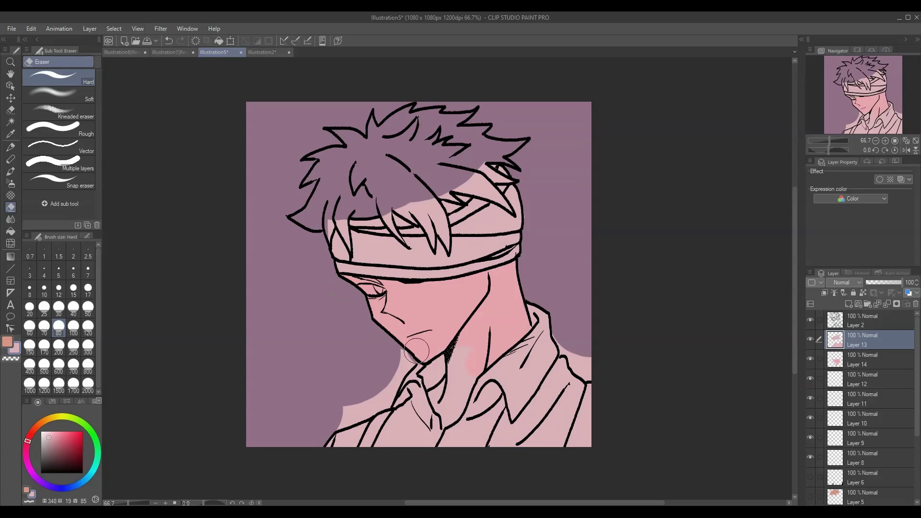
key("ctrl+z")
mouse_move(415, 355)
left_mouse_down()
mouse_move(383, 396)
mouse_move(345, 420)
left_mouse_up()
left_click_drag(558, 339, 580, 366)
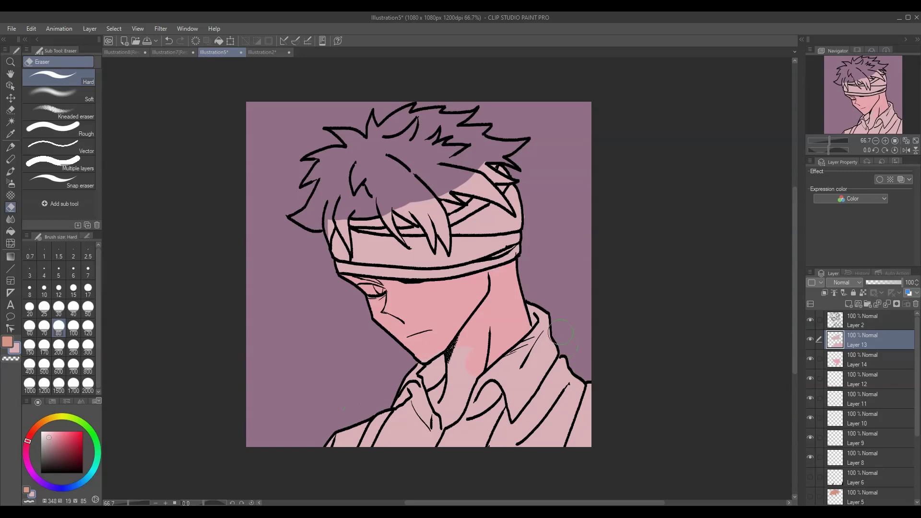
Step: Clear the pale pink from the hair strands overlapping the blindfold, refining with the Hard eraser at sizes 30 and 12
mouse_move(488, 166)
left_mouse_down()
mouse_move(480, 182)
mouse_move(453, 190)
left_mouse_up()
left_click(59, 308)
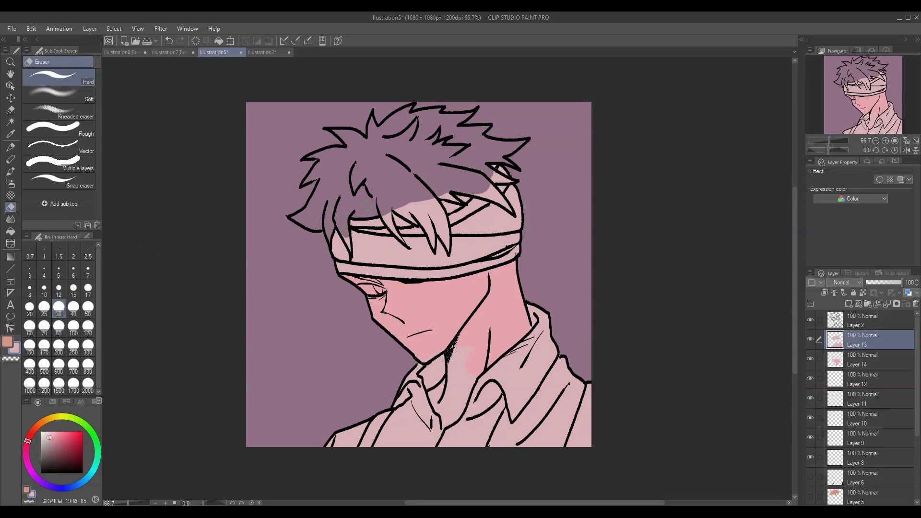
mouse_move(367, 205)
left_mouse_down()
mouse_move(396, 214)
mouse_move(424, 204)
mouse_move(444, 235)
left_mouse_up()
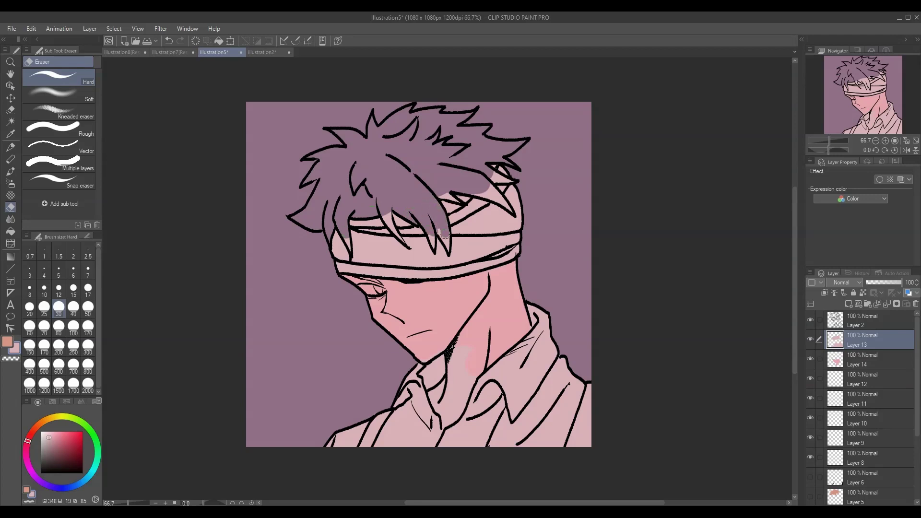
left_click_drag(468, 191, 505, 199)
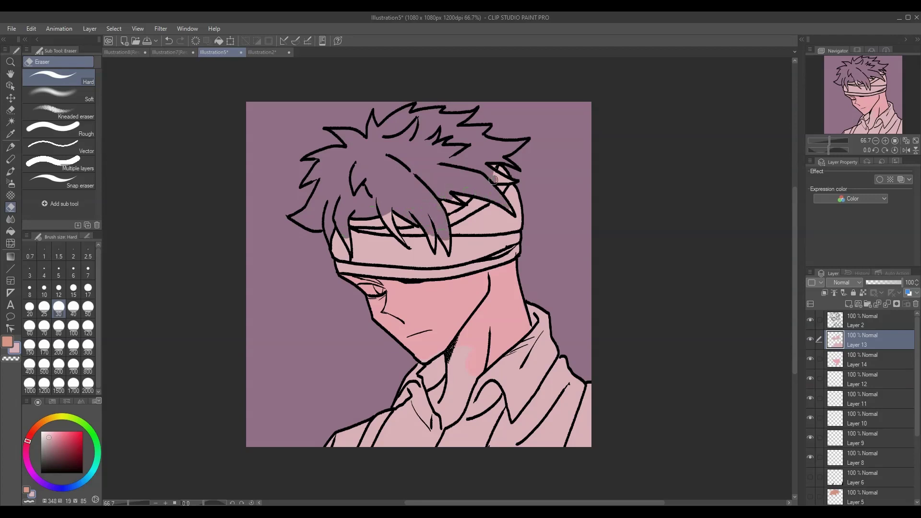
left_click(58, 289)
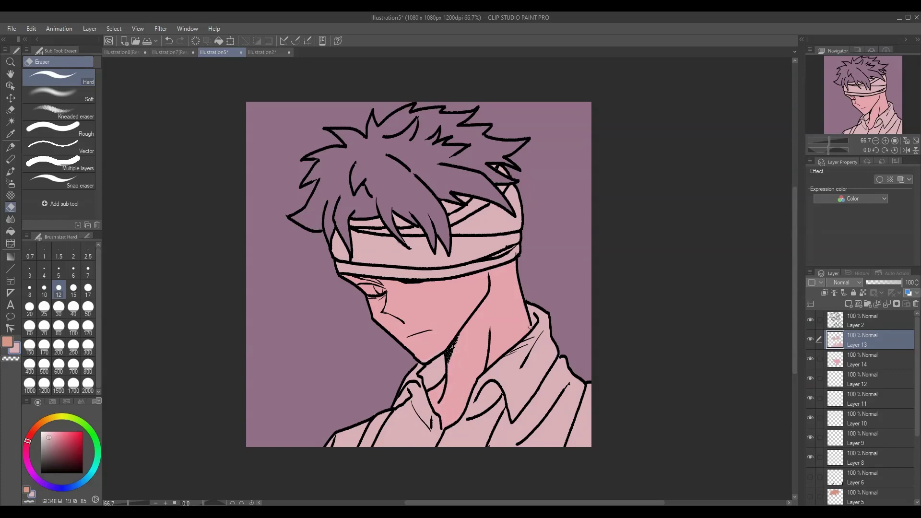
Step: Move Layer 12 above Layer 13 and fill it with a salmon colour sampled from the Forger family reference
left_click(838, 390)
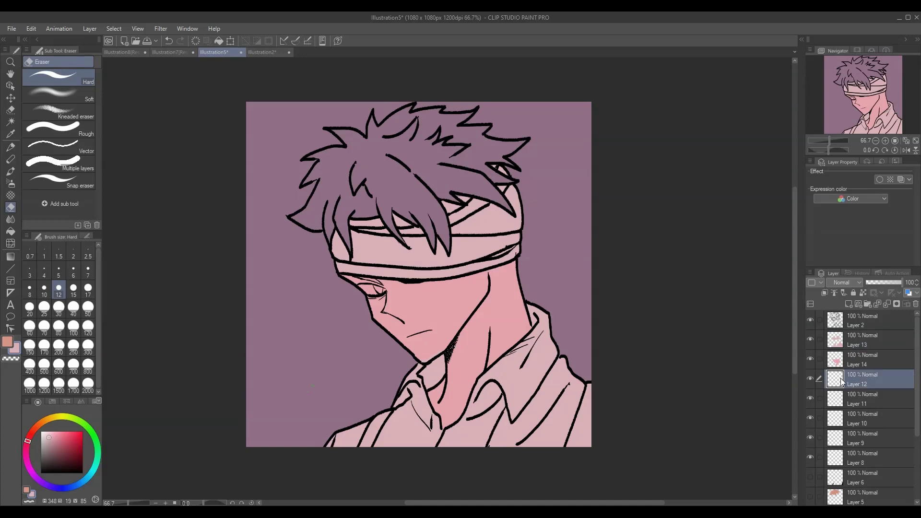
left_click_drag(842, 382, 840, 332)
left_click(262, 52)
left_click(11, 134)
left_click(316, 191)
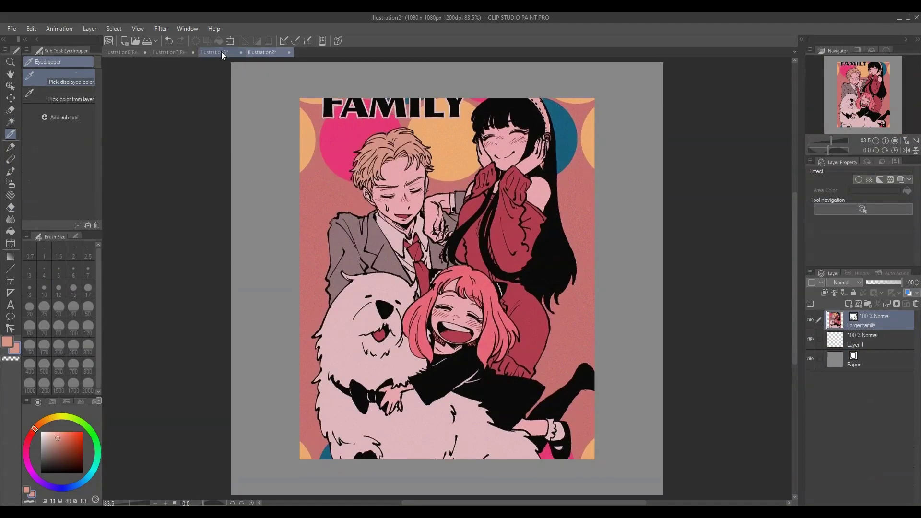
left_click(221, 52)
left_click(11, 221)
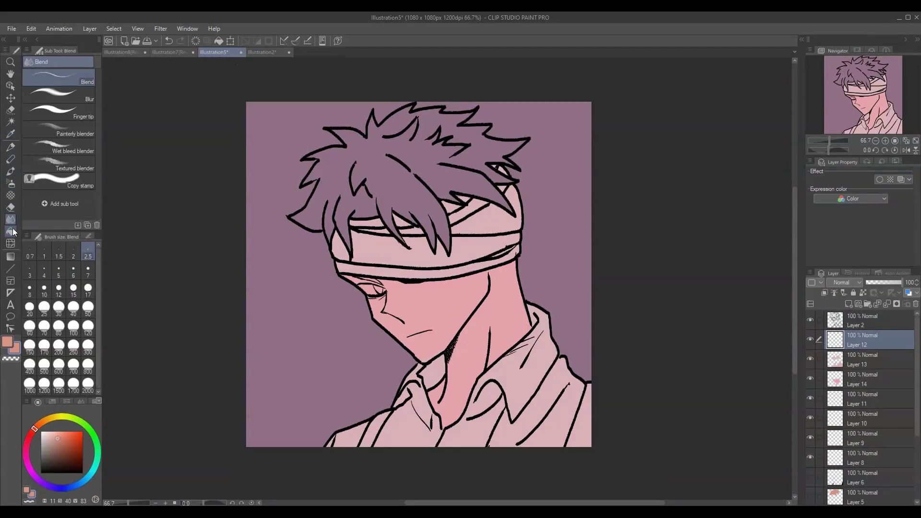
left_click(11, 231)
left_click(530, 485)
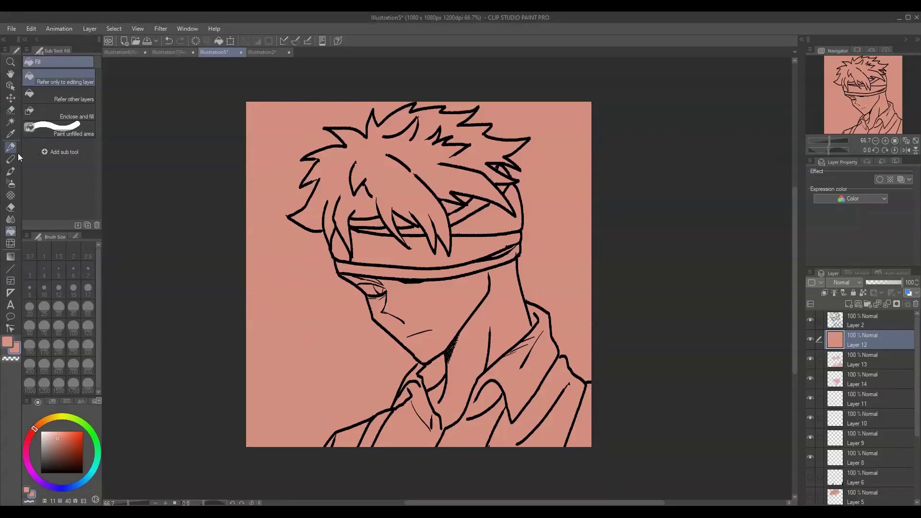
Step: Erase the salmon fill below the blindfold and roughly around the hair with the Hard eraser at size 200
key("e")
mouse_move(251, 456)
left_mouse_down()
mouse_move(542, 454)
mouse_move(634, 407)
mouse_move(663, 348)
mouse_move(487, 299)
mouse_move(350, 299)
mouse_move(294, 263)
mouse_move(272, 302)
mouse_move(256, 138)
mouse_move(273, 122)
mouse_move(355, 103)
left_mouse_up()
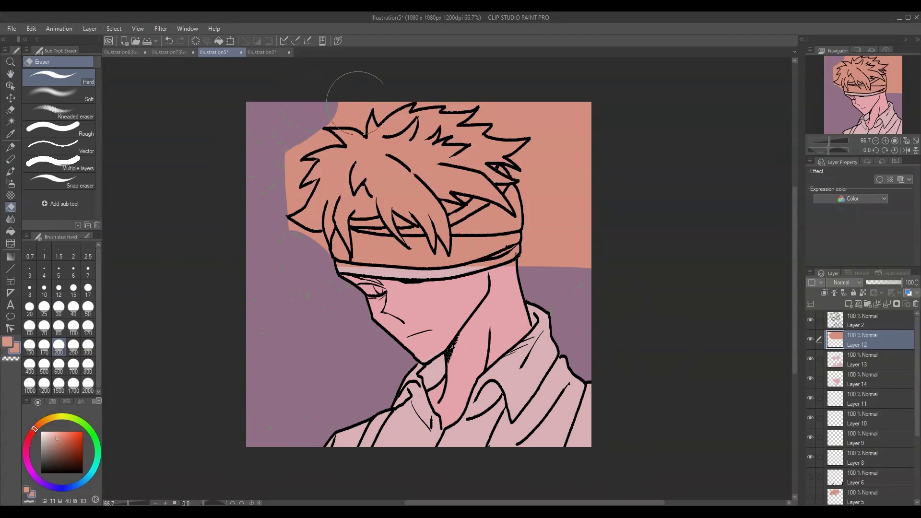
mouse_move(579, 267)
left_mouse_down()
mouse_move(569, 158)
mouse_move(521, 103)
left_mouse_up()
Step: Trim the salmon fill along the hair's outer edges and off the blindfold with the Hard eraser at size 30
left_click(58, 307)
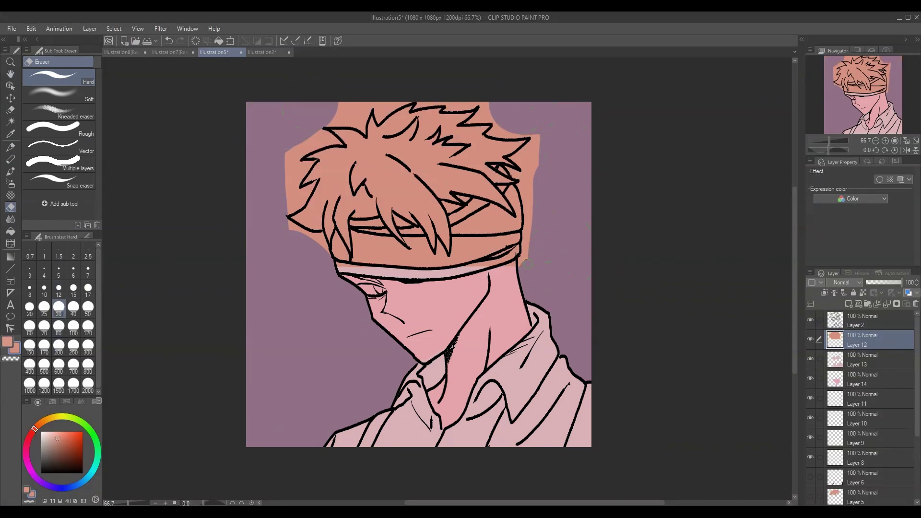
mouse_move(515, 263)
left_mouse_down()
mouse_move(527, 229)
mouse_move(522, 189)
mouse_move(523, 153)
left_mouse_up()
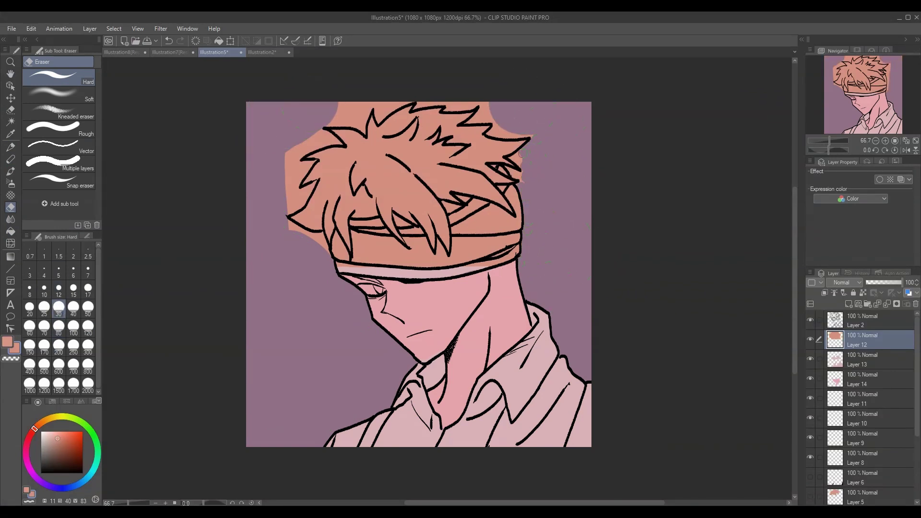
mouse_move(340, 267)
left_mouse_down()
mouse_move(282, 219)
mouse_move(302, 196)
mouse_move(289, 202)
mouse_move(305, 165)
mouse_move(289, 180)
mouse_move(315, 137)
mouse_move(319, 145)
mouse_move(300, 157)
mouse_move(325, 129)
mouse_move(363, 118)
mouse_move(360, 102)
mouse_move(339, 97)
mouse_move(352, 265)
mouse_move(356, 248)
mouse_move(381, 272)
mouse_move(501, 264)
mouse_move(475, 267)
mouse_move(523, 222)
mouse_move(465, 261)
mouse_move(457, 244)
mouse_move(475, 248)
mouse_move(502, 230)
mouse_move(494, 207)
mouse_move(470, 204)
mouse_move(487, 217)
mouse_move(519, 209)
left_mouse_up()
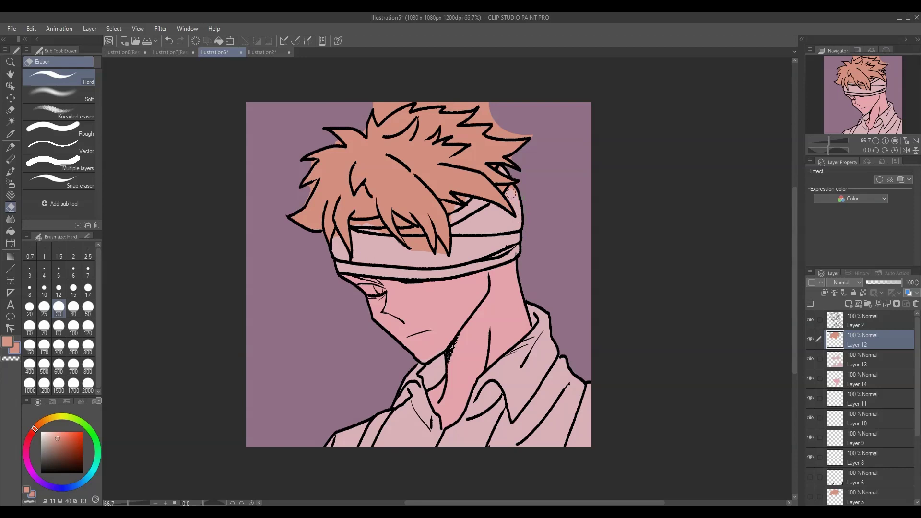
left_click_drag(426, 252, 403, 229)
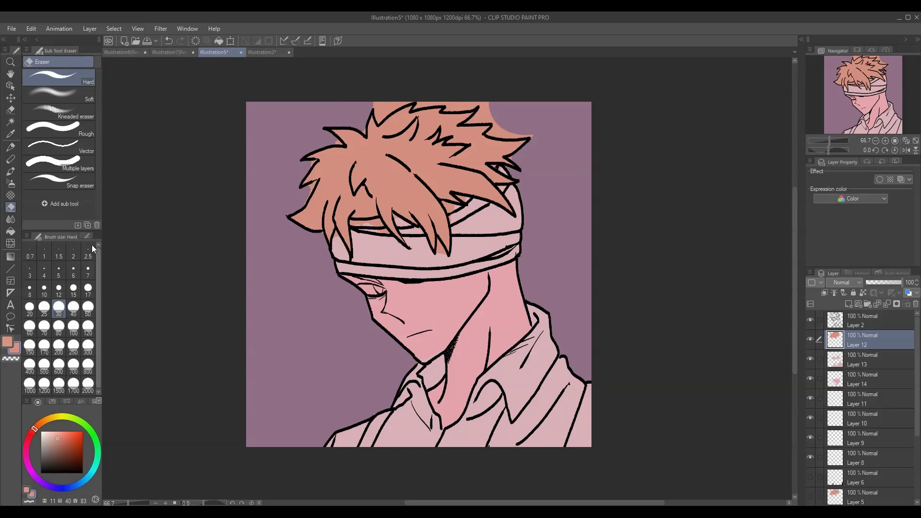
Step: Trim the remaining salmon fill around the spiky tips at the crown with the Hard eraser at size 12
left_click(59, 290)
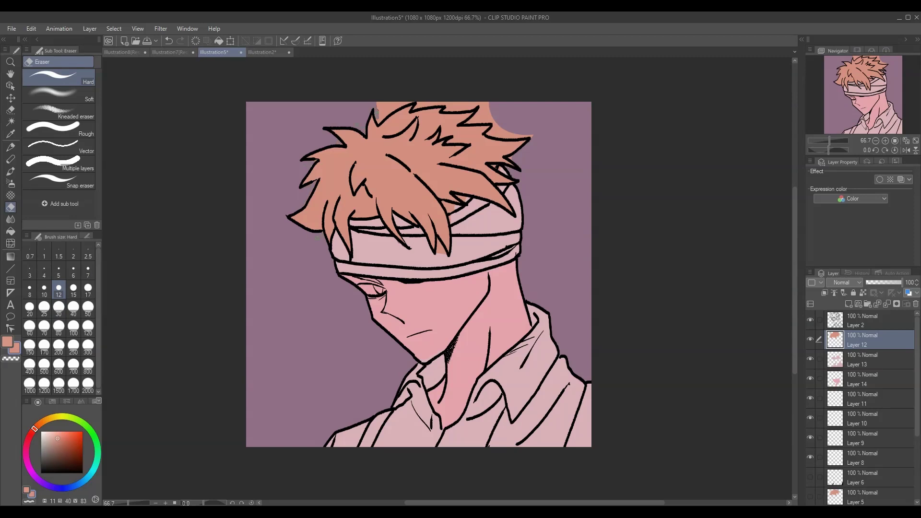
key("ctrl+z")
key("ctrl+z")
left_click_drag(382, 116, 383, 114)
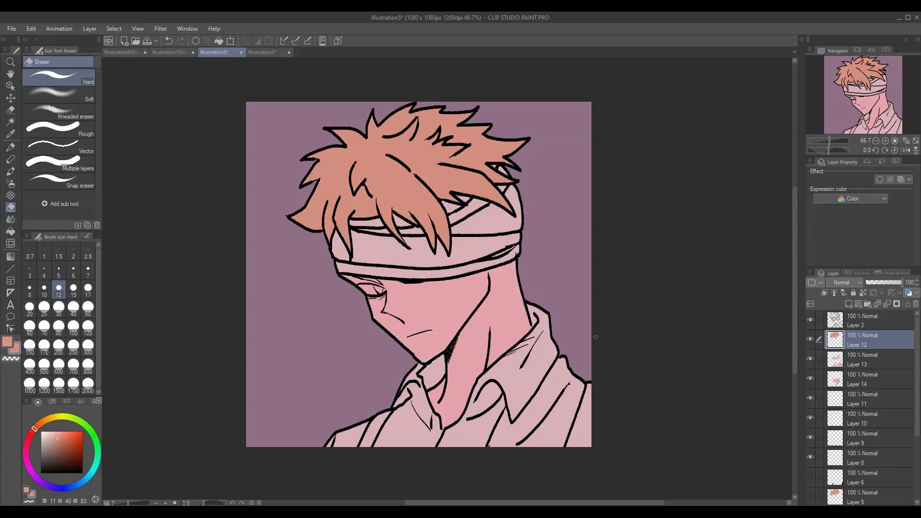
Step: Move Layer 11 above Layer 12 and erase the skin fill over the eye on Layer 14 with the Hard eraser, reducing its size to 4
left_click_drag(836, 398, 847, 331)
key("i")
scroll(912, 408, "down", 1)
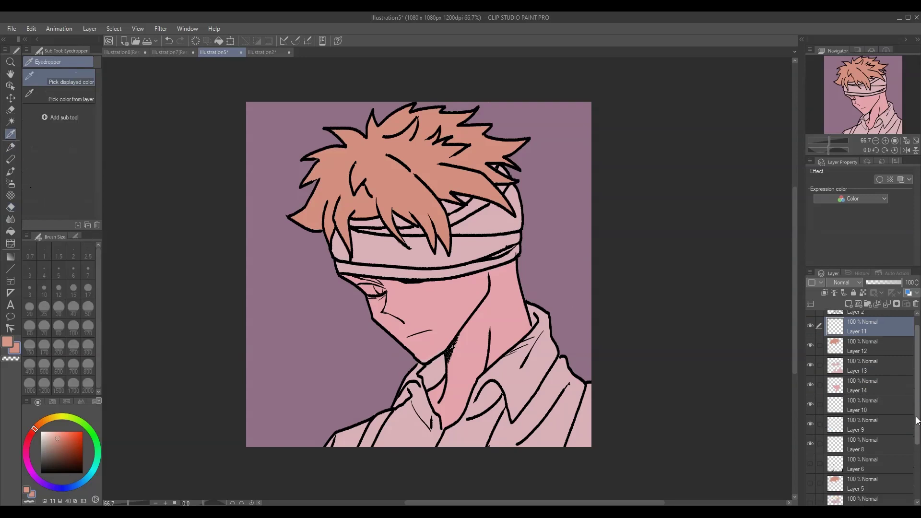
left_click(857, 389)
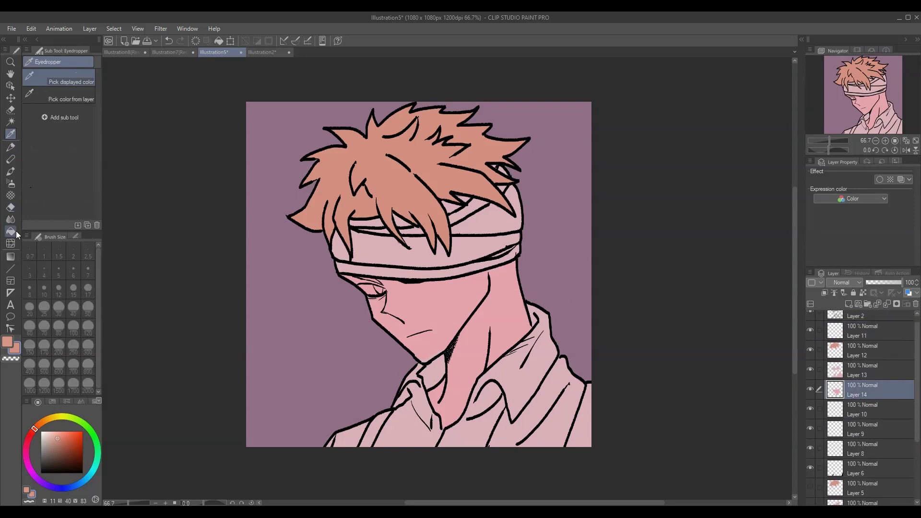
left_click(11, 207)
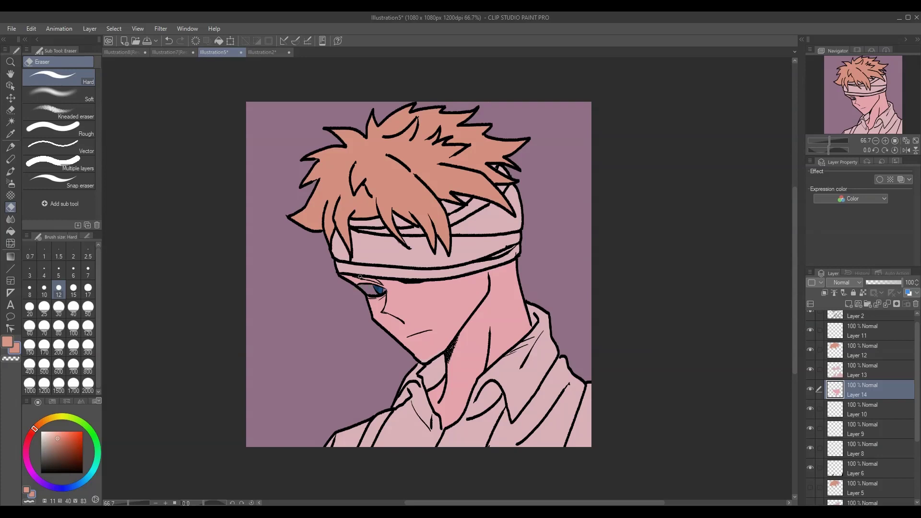
key("bracketleft")
key("bracketleft")
key("bracketleft")
key("bracketleft")
key("bracketleft")
key("bracketleft")
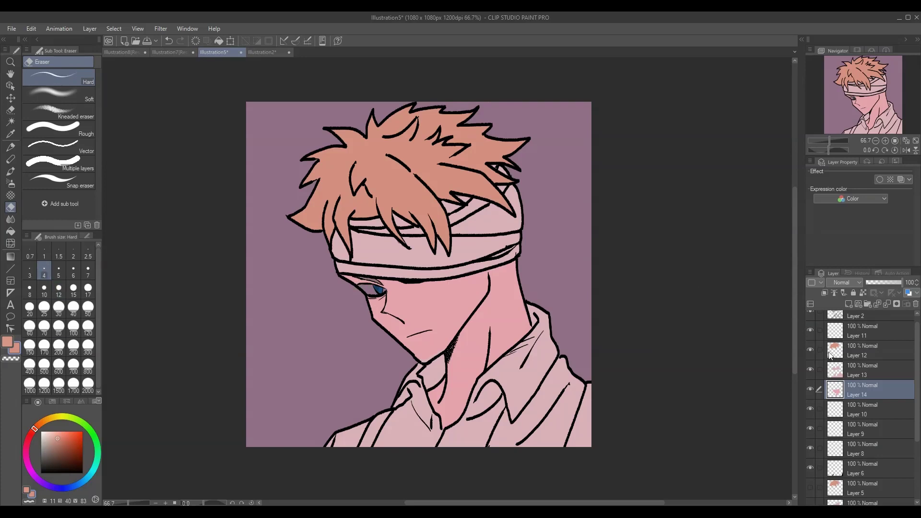
Step: Erase the shirt fill on Layer 13 over both black shoulder straps with the Hard eraser at size 12, and show Layer 5
left_click_drag(916, 343, 916, 335)
left_click(836, 340)
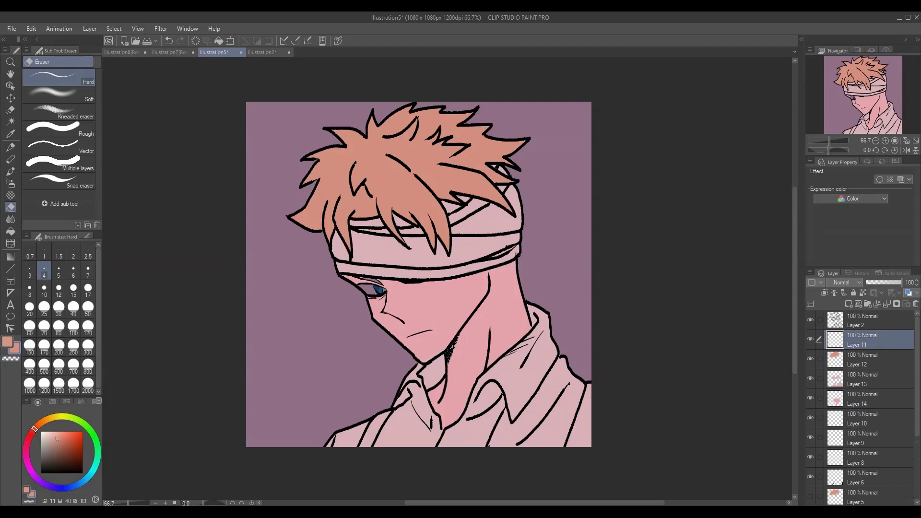
left_click(74, 270)
left_click(832, 382)
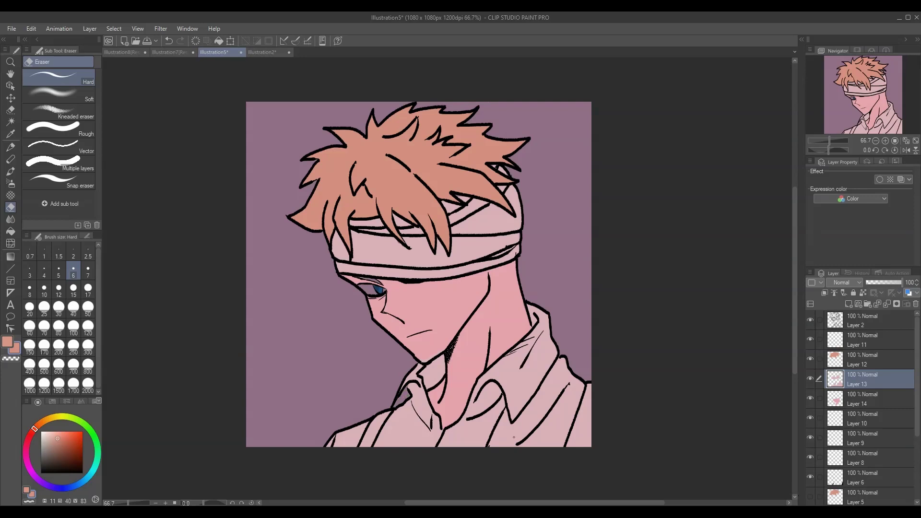
left_click(59, 289)
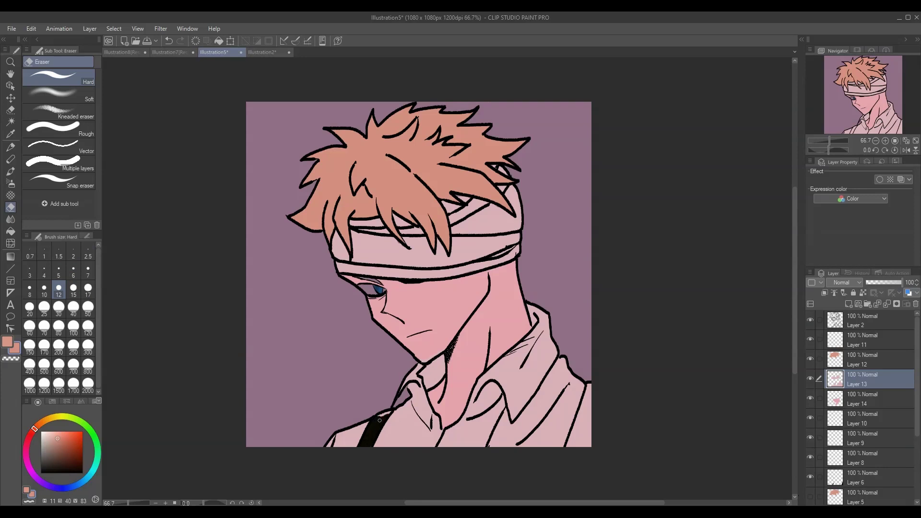
key("ctrl+z")
left_click_drag(390, 411, 367, 436)
left_click_drag(569, 444, 592, 418)
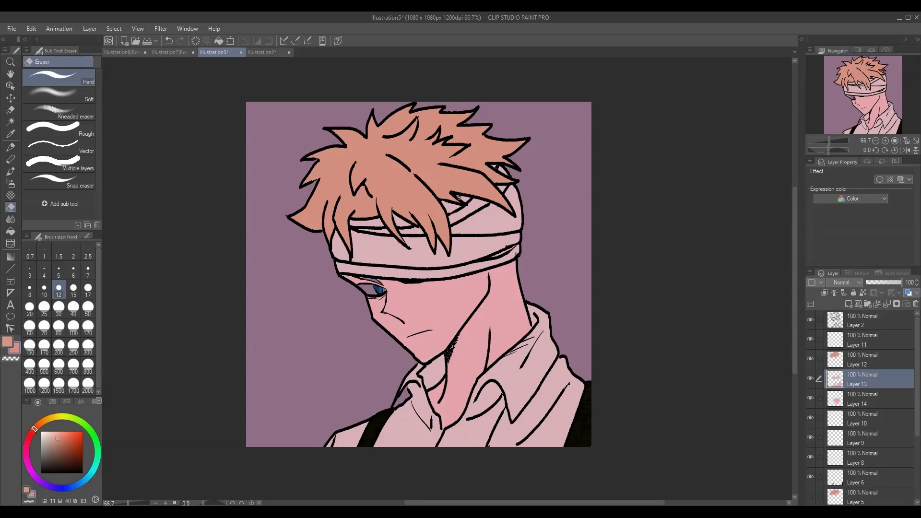
left_click(812, 496)
Step: Try erasing the salmon hair fill on Layer 12 with the Hard eraser at size 250
left_click(73, 346)
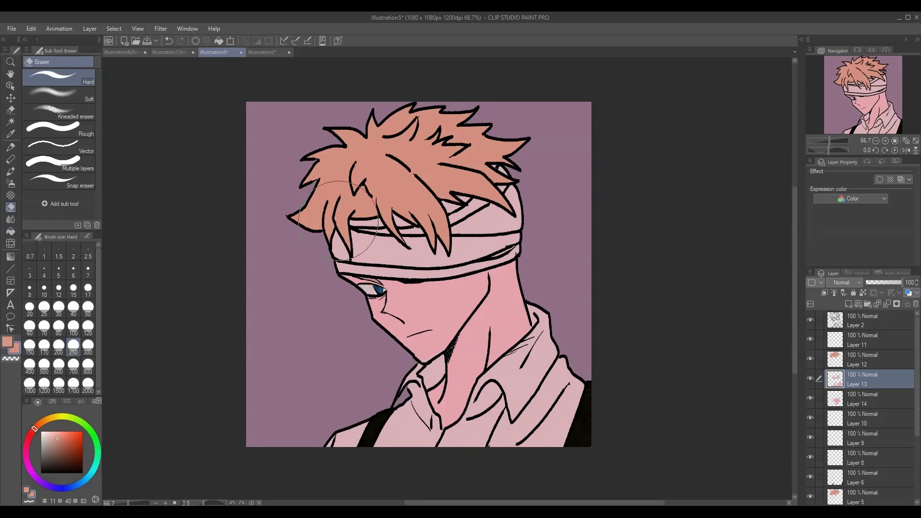
left_click(864, 360)
left_click_drag(432, 163, 373, 138)
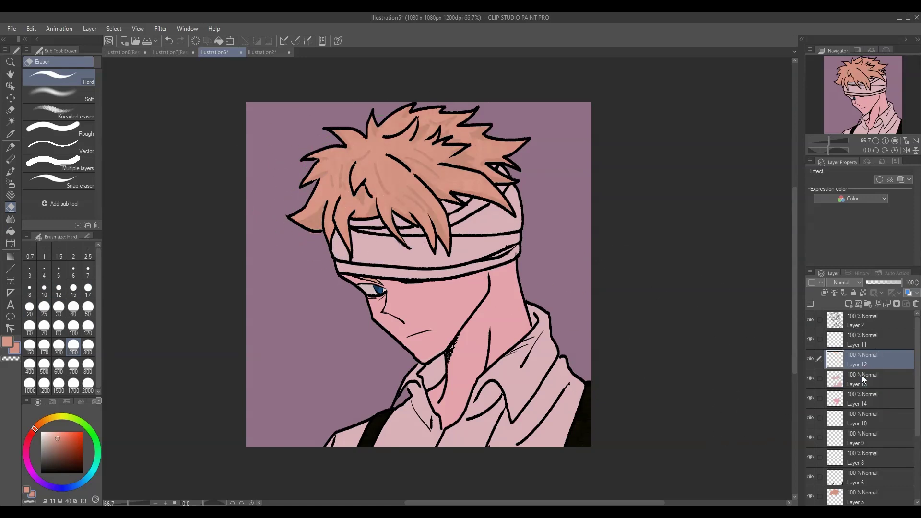
key("ctrl+z")
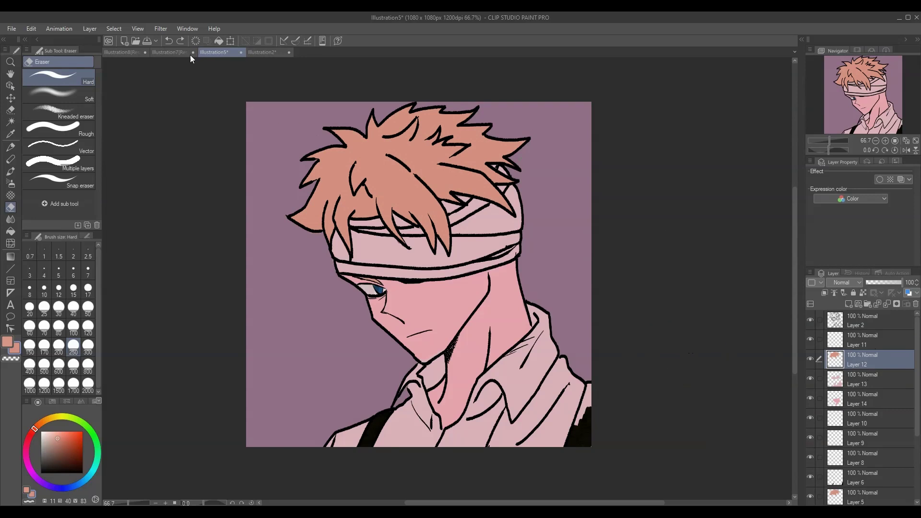
left_click(73, 365)
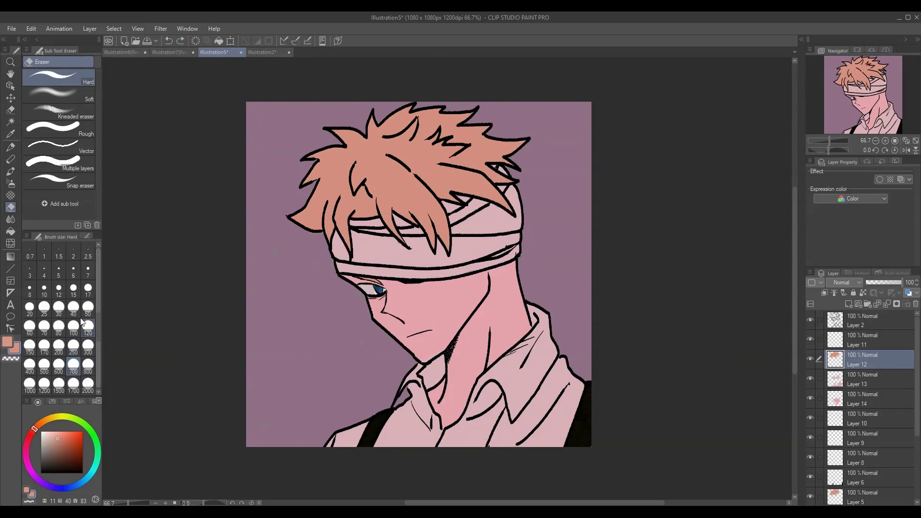
left_click(29, 251)
Step: Shade the hair strands on Layer 12 in a darker salmon with the Charcoal pastel at size 30
left_click(10, 134)
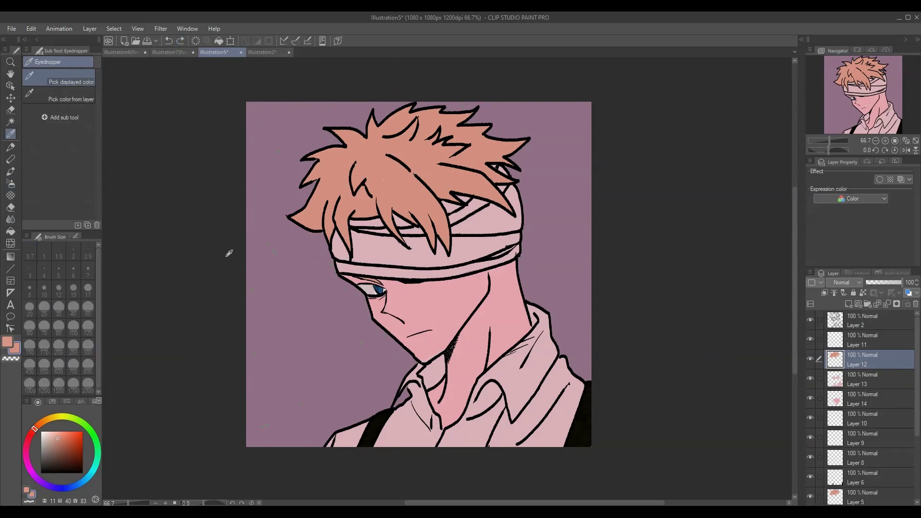
key("p")
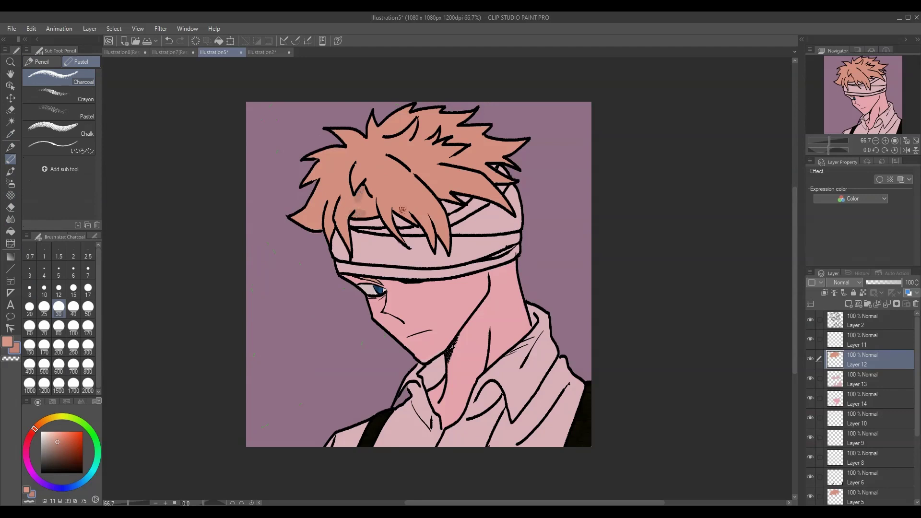
mouse_move(438, 223)
left_mouse_down()
mouse_move(457, 189)
mouse_move(504, 201)
left_mouse_up()
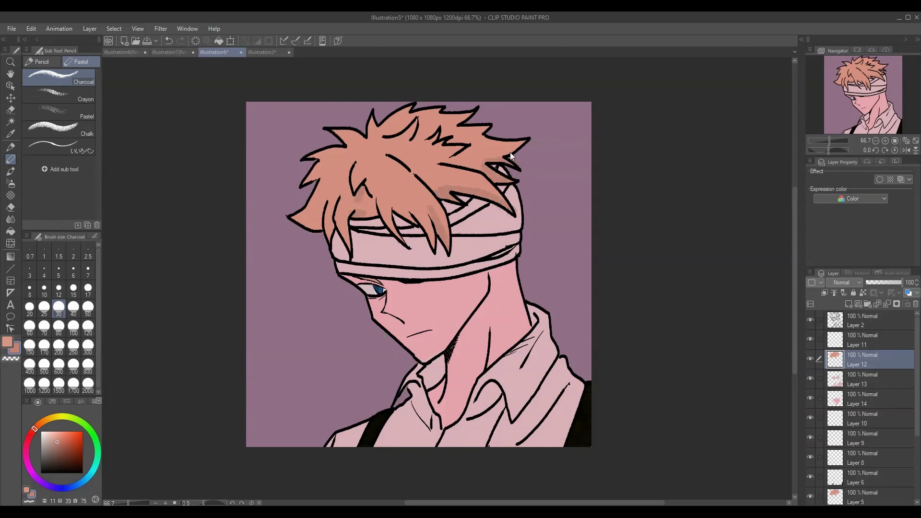
left_click_drag(511, 156, 506, 151)
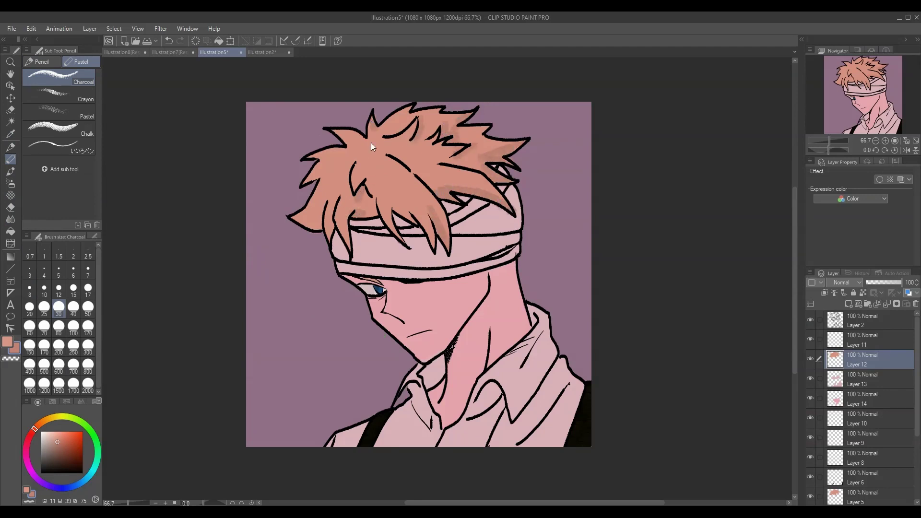
mouse_move(336, 212)
left_mouse_down()
mouse_move(350, 250)
mouse_move(333, 232)
mouse_move(330, 209)
mouse_move(315, 224)
left_mouse_up()
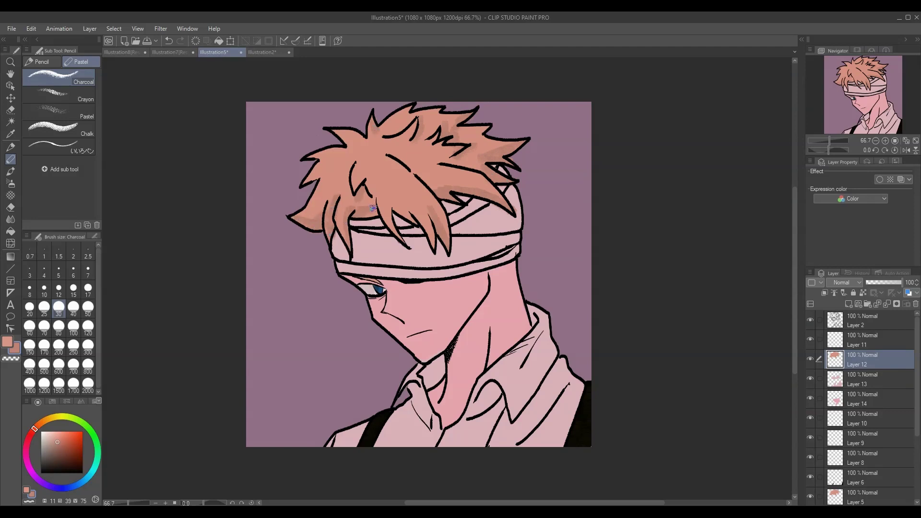
left_click_drag(435, 155, 390, 186)
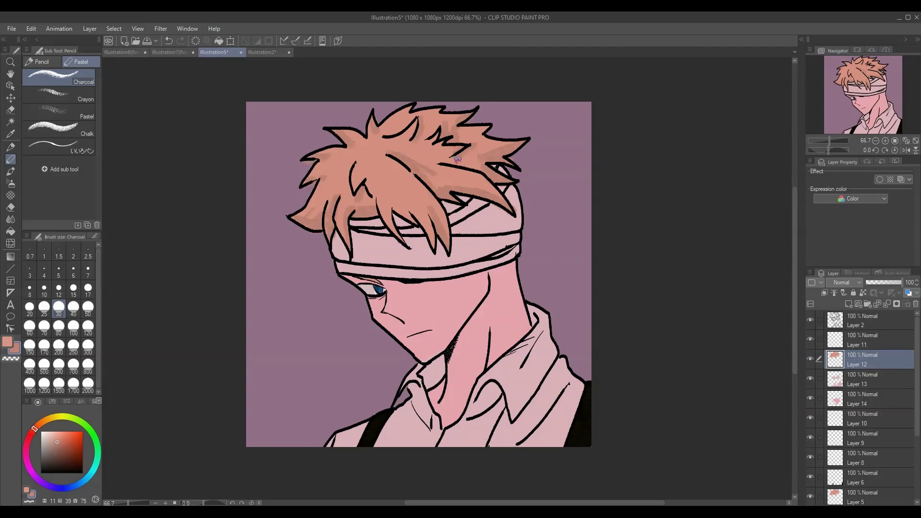
left_click_drag(449, 168, 480, 156)
Step: Erase all the hair colouring on Layer 12 with the Hard eraser at size 700 and delete the layer
left_click(11, 208)
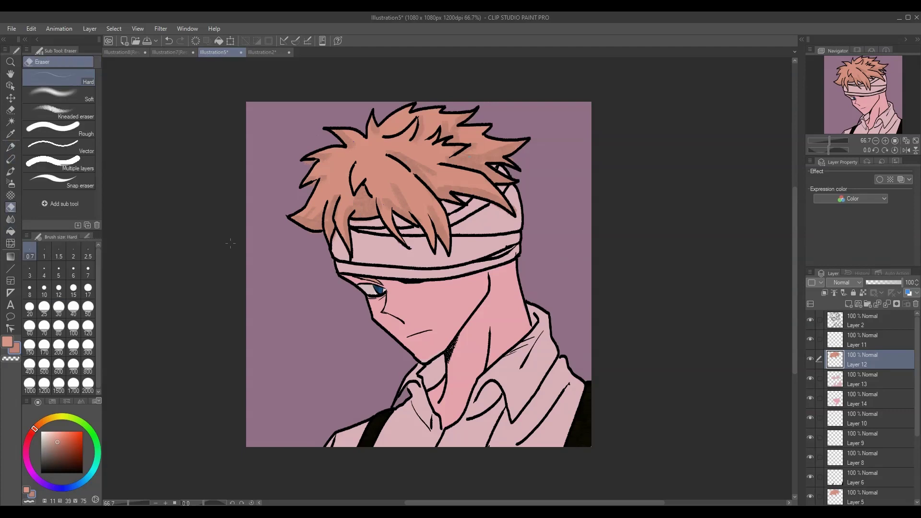
left_click(73, 363)
mouse_move(280, 223)
left_mouse_down()
mouse_move(320, 119)
mouse_move(353, 204)
mouse_move(362, 166)
mouse_move(427, 166)
mouse_move(481, 144)
mouse_move(480, 183)
left_mouse_up()
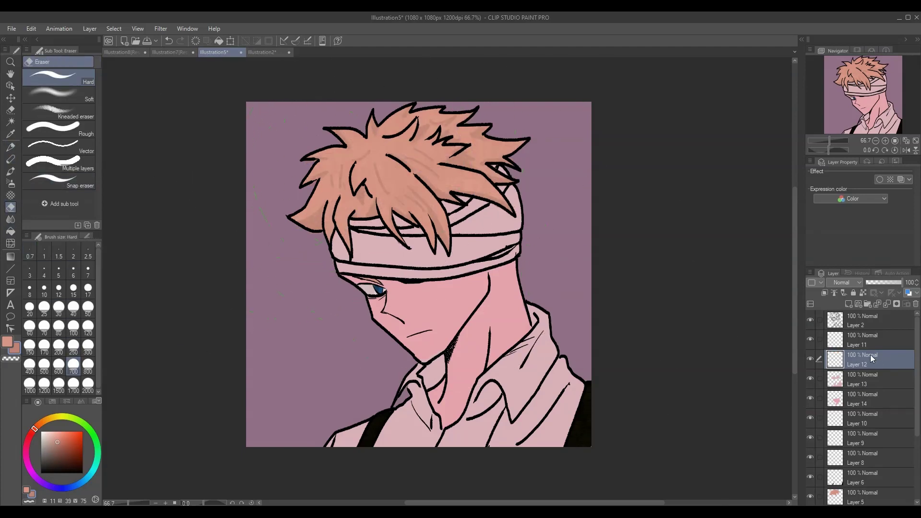
right_click(840, 369)
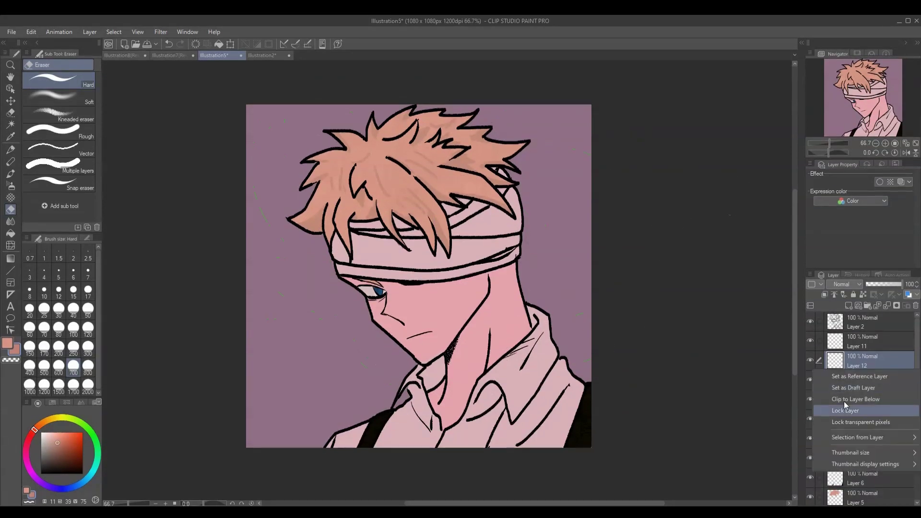
left_click(535, 368)
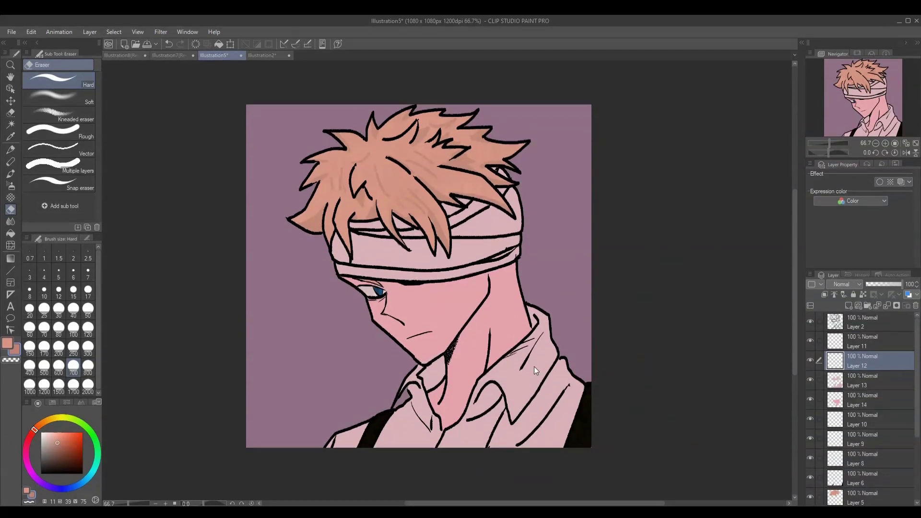
right_click(848, 364)
left_click(862, 188)
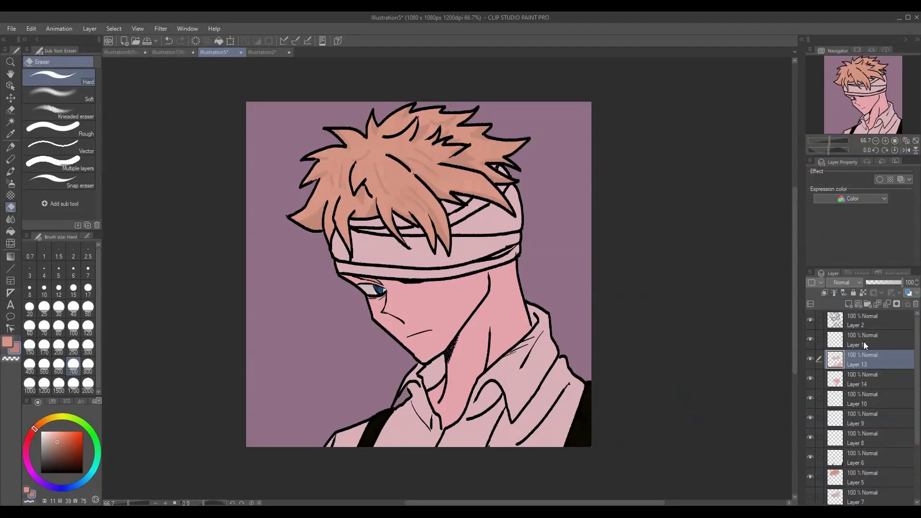
right_click(835, 343)
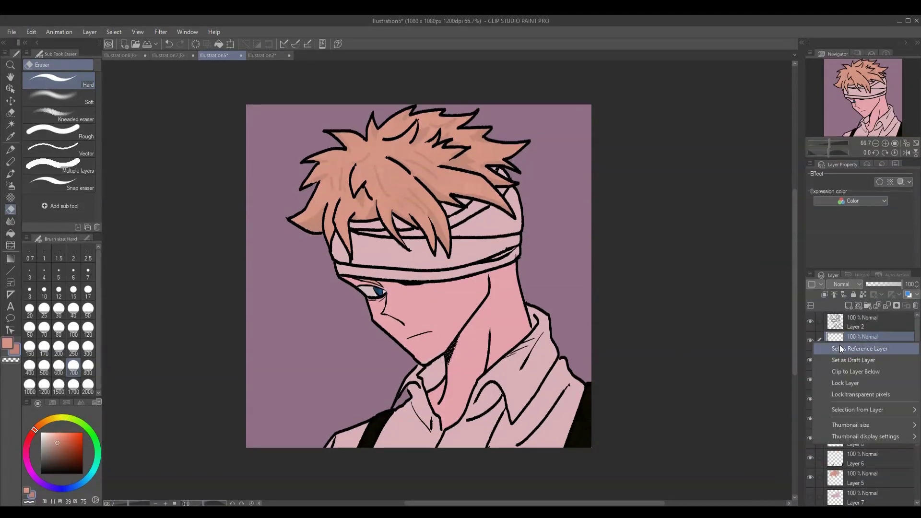
left_click(701, 446)
right_click(841, 338)
left_click(832, 342)
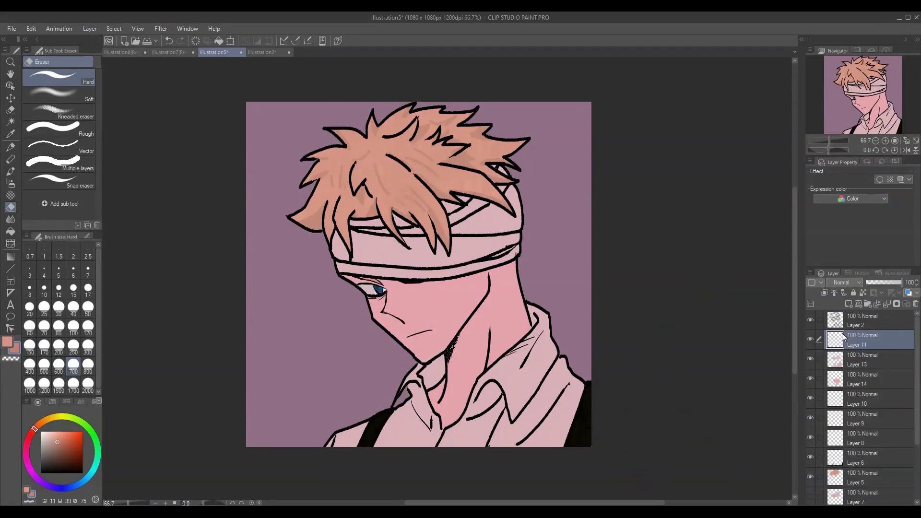
right_click(837, 344)
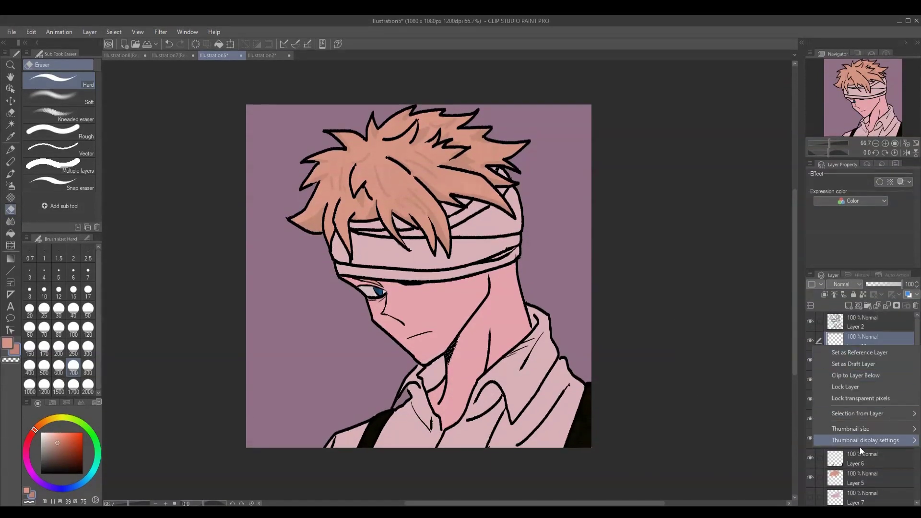
left_click(682, 383)
Step: Shade the blindfold's folds on Layer 13 in a greyish pink with the Charcoal pastel at size 30
left_click(829, 363)
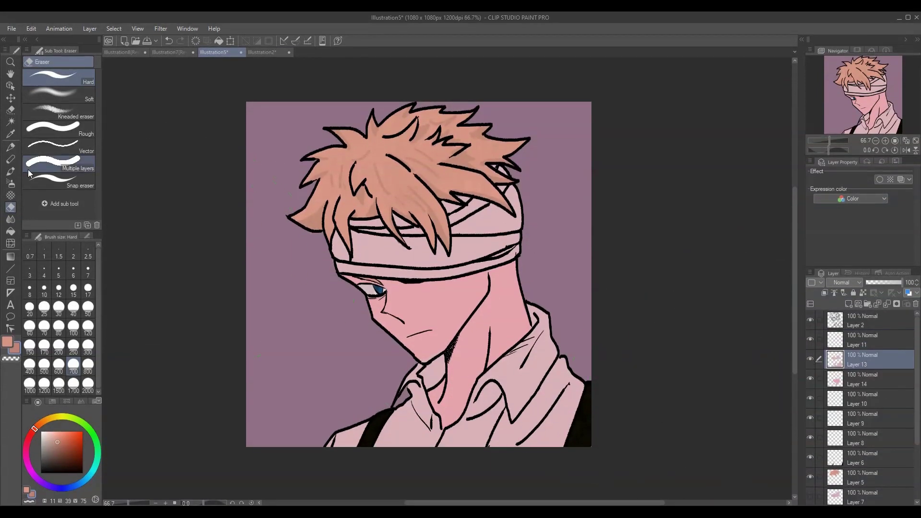
left_click(10, 134)
left_click(379, 254)
left_click(11, 159)
mouse_move(360, 227)
left_mouse_down()
mouse_move(381, 230)
mouse_move(365, 223)
left_mouse_up()
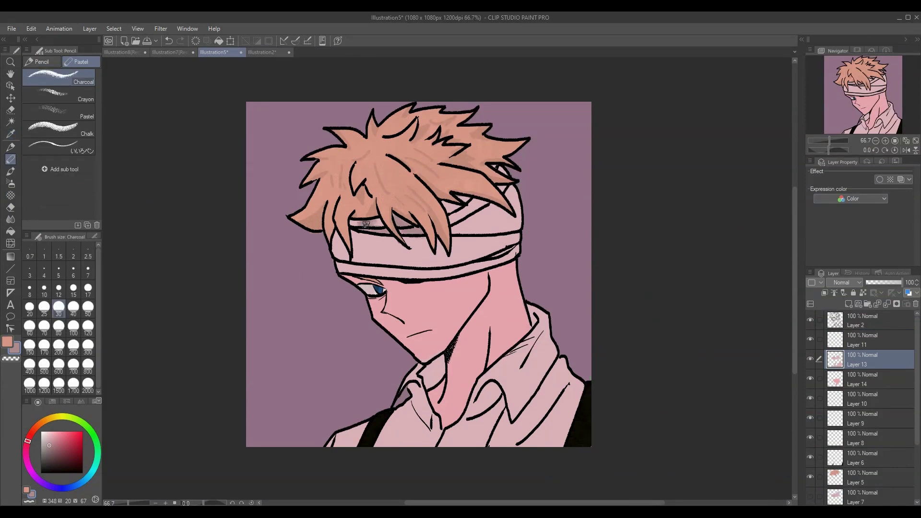
mouse_move(479, 211)
left_mouse_down()
mouse_move(446, 206)
mouse_move(439, 250)
mouse_move(390, 236)
mouse_move(339, 249)
mouse_move(363, 270)
mouse_move(425, 276)
mouse_move(504, 249)
mouse_move(354, 234)
mouse_move(503, 191)
left_mouse_up()
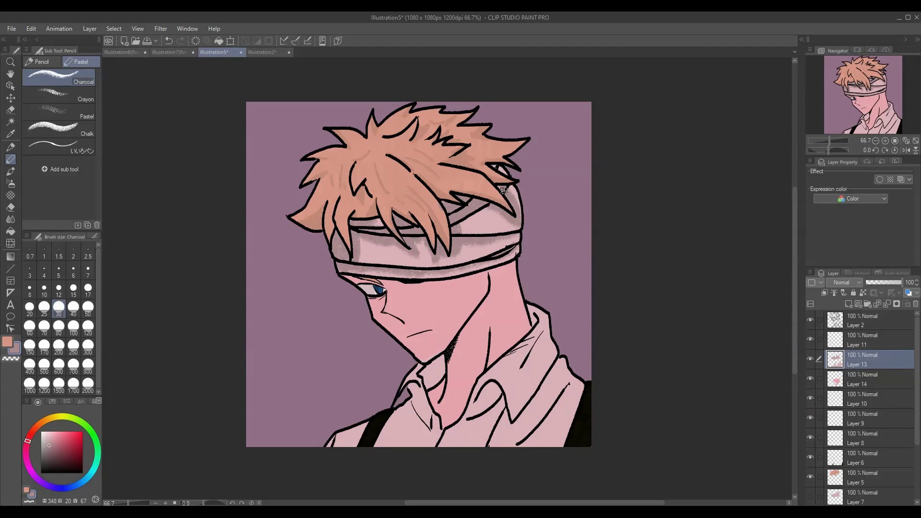
Step: Erase the blindfold colouring on Layer 13 with the Hard eraser at size 700
left_click(15, 207)
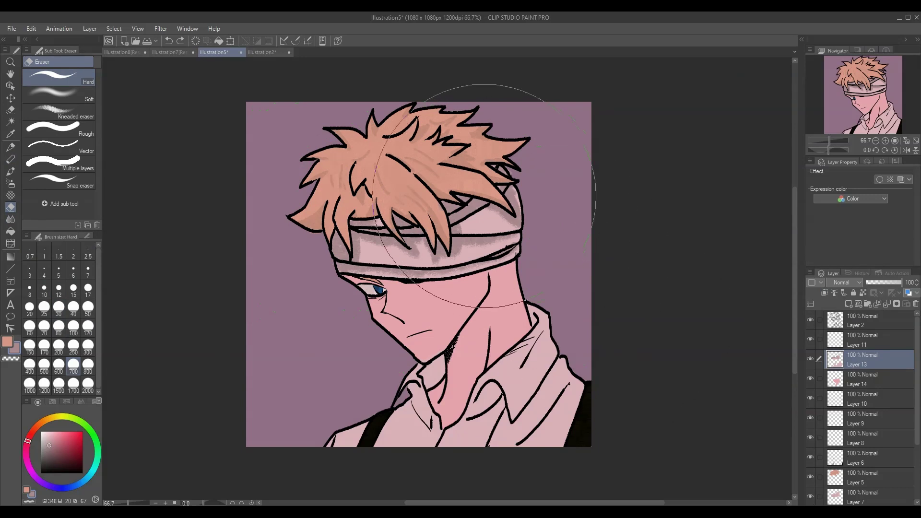
left_click_drag(514, 189, 288, 226)
Step: Shade the shirt's collar and fabric folds on Layer 13 in the greyish pink with the Charcoal pastel at size 30
key("p")
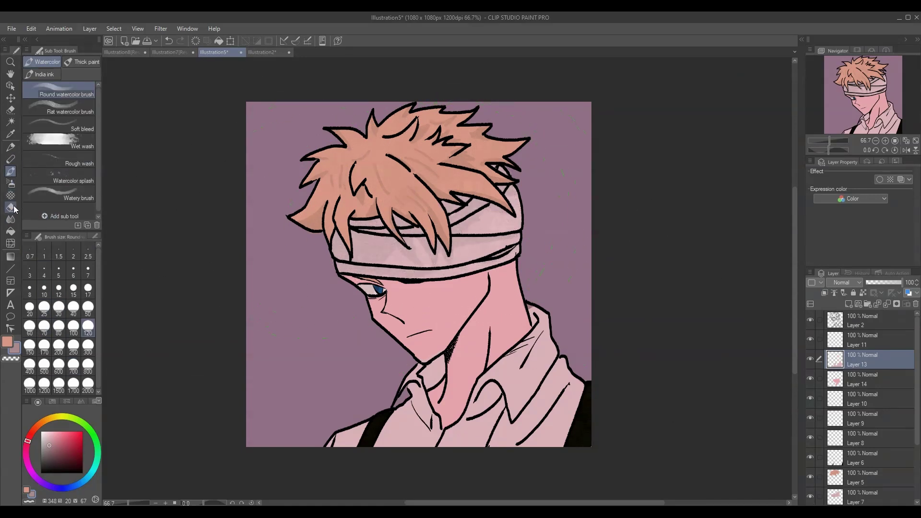
mouse_move(442, 370)
left_mouse_down()
mouse_move(418, 381)
mouse_move(418, 367)
mouse_move(409, 412)
mouse_move(418, 401)
mouse_move(433, 444)
left_mouse_up()
mouse_move(415, 403)
left_mouse_down()
mouse_move(333, 443)
mouse_move(410, 406)
mouse_move(418, 422)
mouse_move(399, 436)
mouse_move(408, 384)
left_mouse_up()
mouse_move(468, 416)
left_mouse_down()
mouse_move(499, 391)
mouse_move(489, 446)
mouse_move(542, 415)
left_mouse_up()
mouse_move(533, 436)
left_mouse_down()
mouse_move(566, 379)
mouse_move(526, 338)
left_mouse_up()
left_click_drag(442, 443, 470, 411)
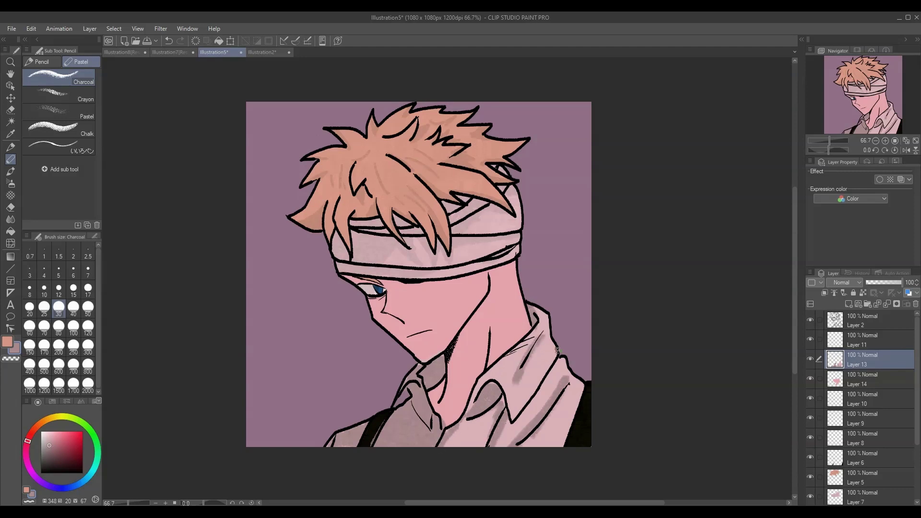
Step: Erase the shirt colouring on Layer 13 with the Hard eraser at size 700
left_click(10, 231)
left_click(10, 208)
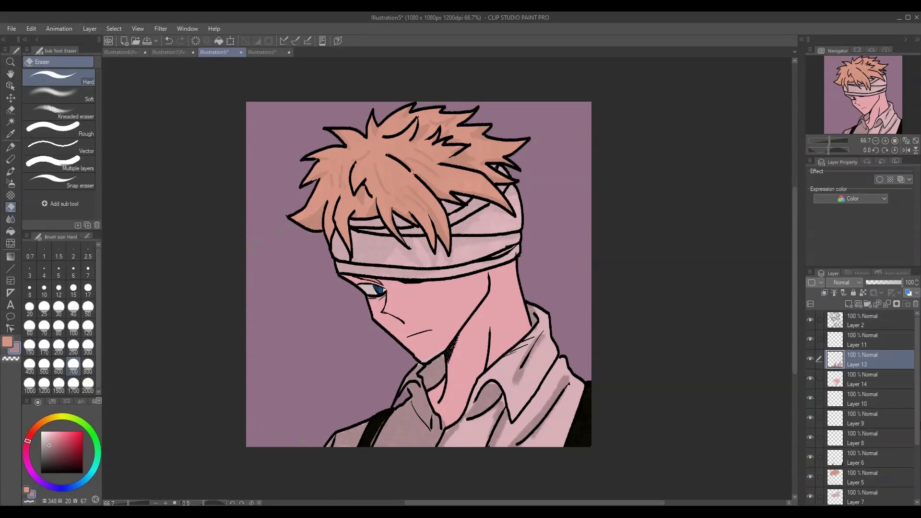
scroll(895, 451, "down", 3)
left_click_drag(260, 315, 401, 384)
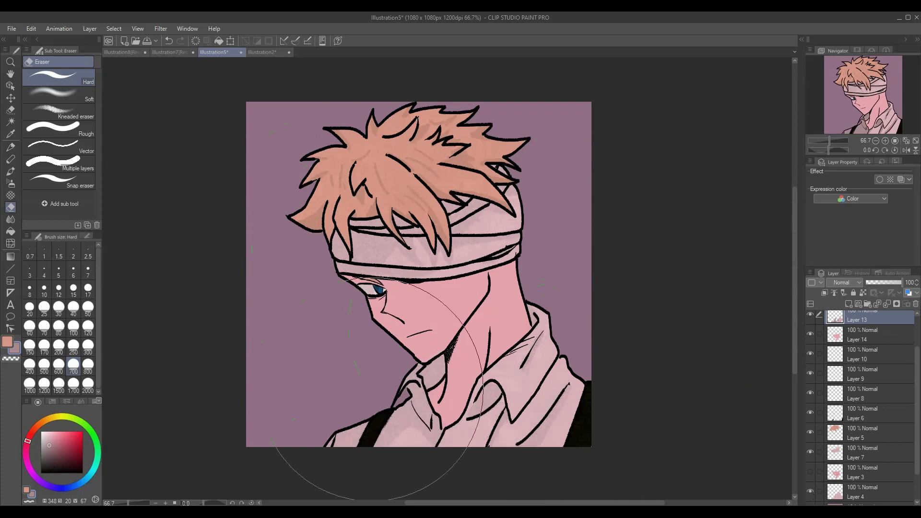
Step: Shade the face and neck on Layer 14 in a darker tone of the skin pink with the Charcoal pastel at size 30
left_click(11, 134)
left_click(450, 308)
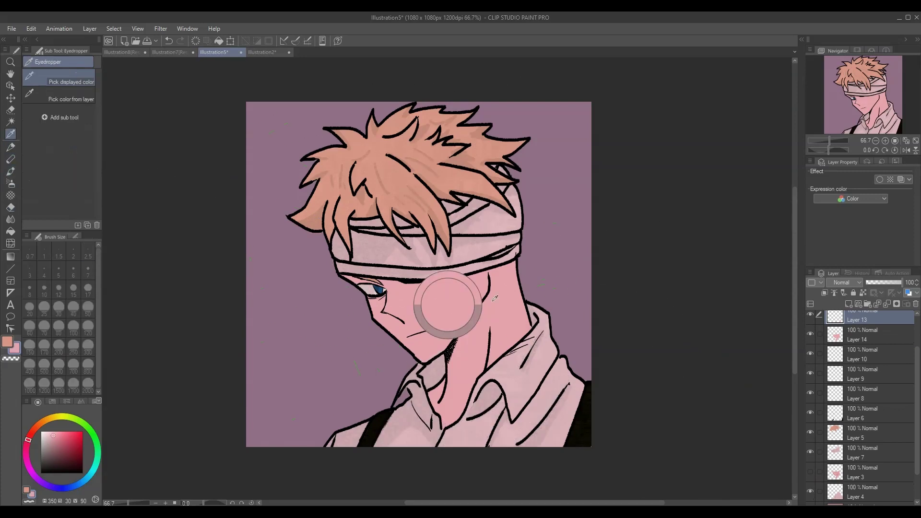
left_click(842, 339)
left_click(10, 160)
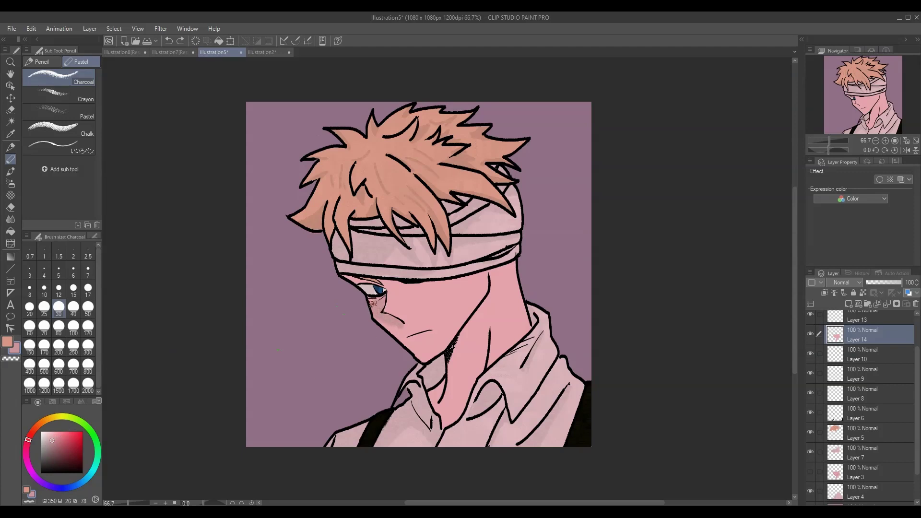
mouse_move(398, 336)
left_mouse_down()
mouse_move(426, 355)
mouse_move(447, 425)
left_mouse_up()
left_click_drag(483, 370, 479, 324)
left_click_drag(451, 384, 481, 304)
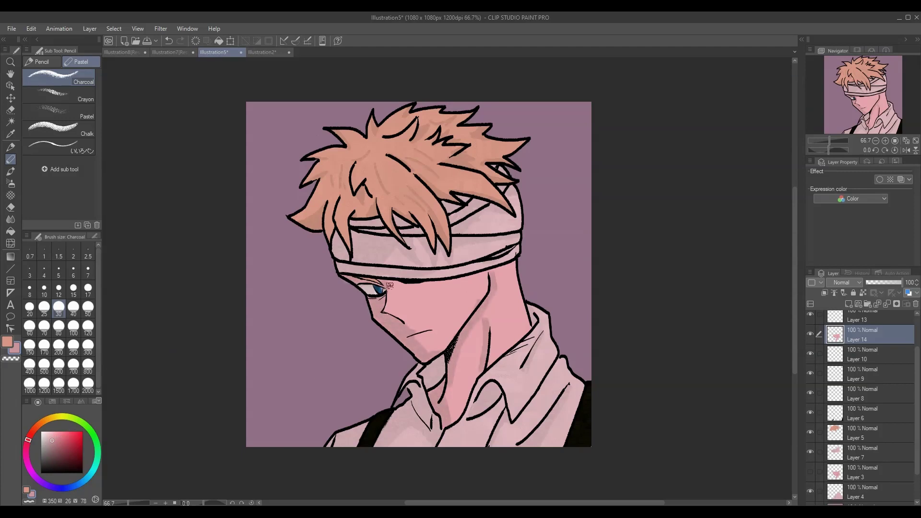
mouse_move(390, 286)
left_mouse_down()
mouse_move(464, 282)
mouse_move(514, 263)
left_mouse_up()
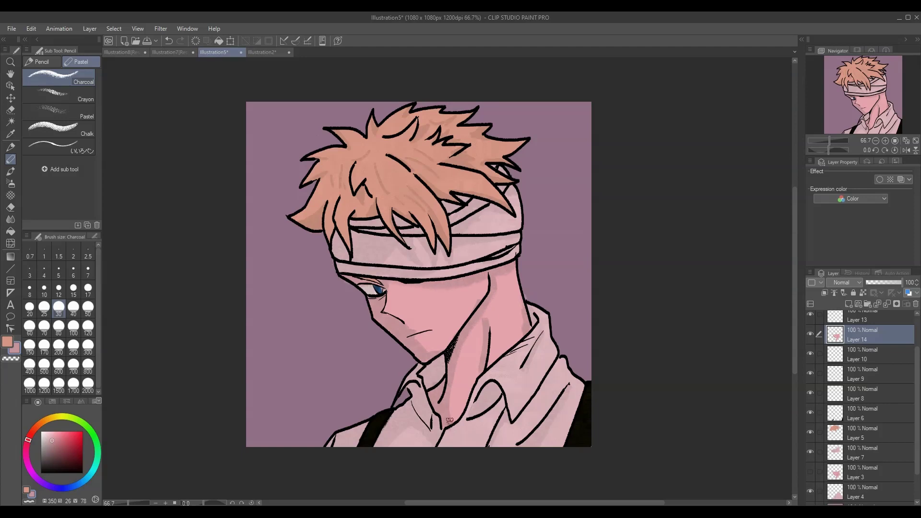
left_click_drag(450, 421, 454, 352)
left_click_drag(387, 301, 396, 284)
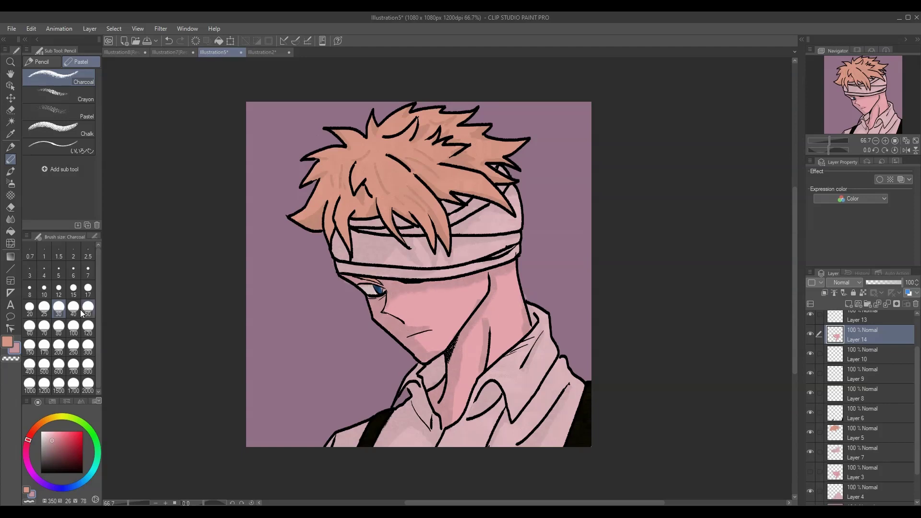
Step: Show Layer 3 and erase the skin colouring on Layer 14 with the Hard eraser at size 700
left_click(11, 208)
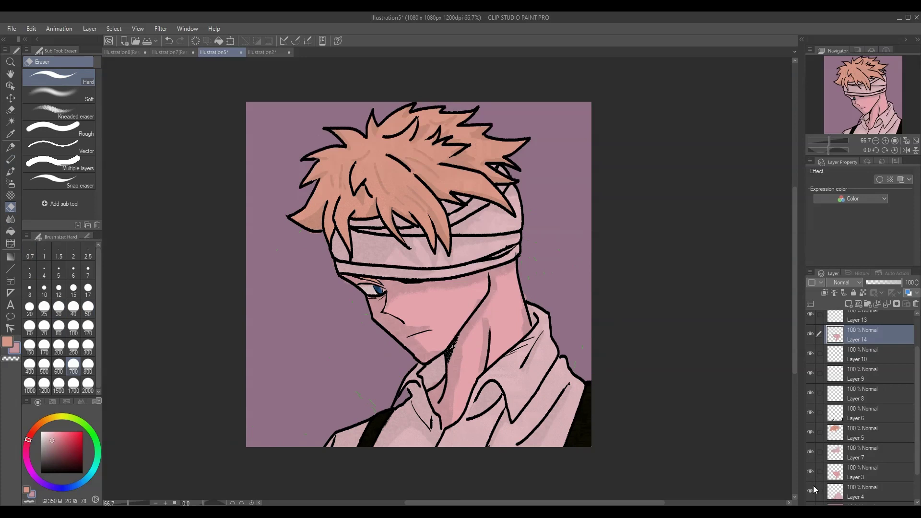
mouse_move(538, 431)
left_mouse_down()
mouse_move(519, 422)
mouse_move(411, 210)
left_mouse_up()
left_click(11, 159)
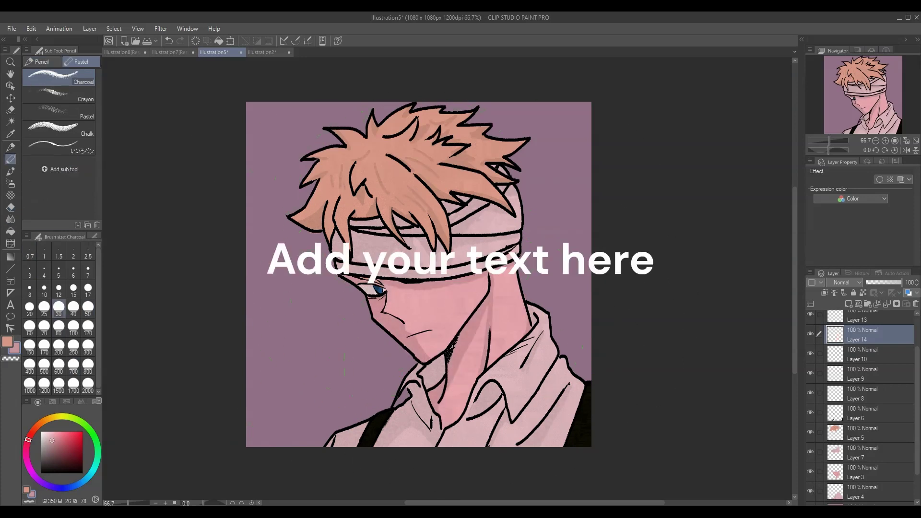
Step: Delete the emptied layers Layer 13, Layer 14, Layer 10, Layer 9 and Layer 8
scroll(814, 497, "down", 1)
scroll(865, 480, "up", 3)
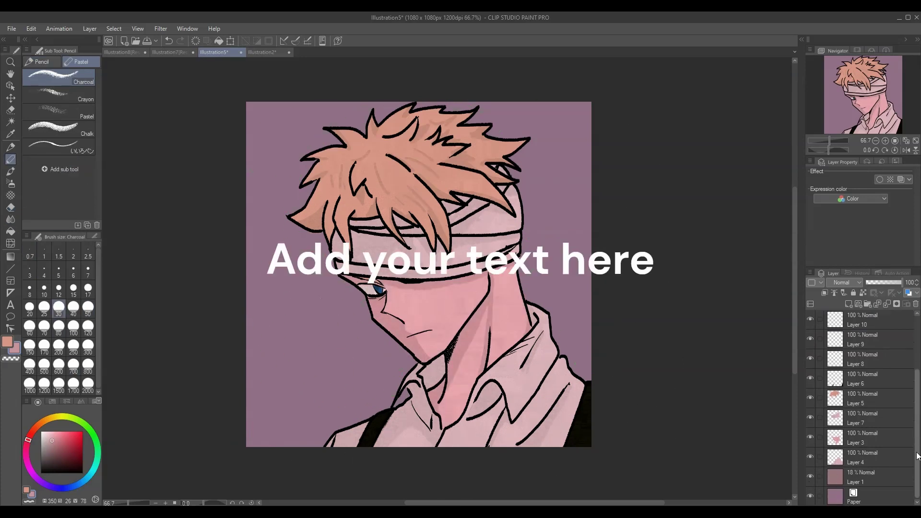
left_click(853, 343)
right_click(859, 352)
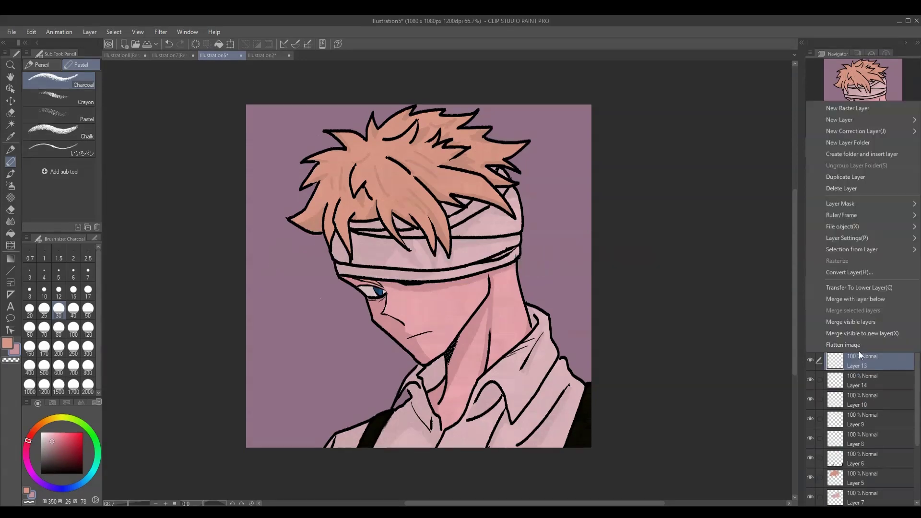
left_click(850, 193)
right_click(851, 341)
left_click(853, 176)
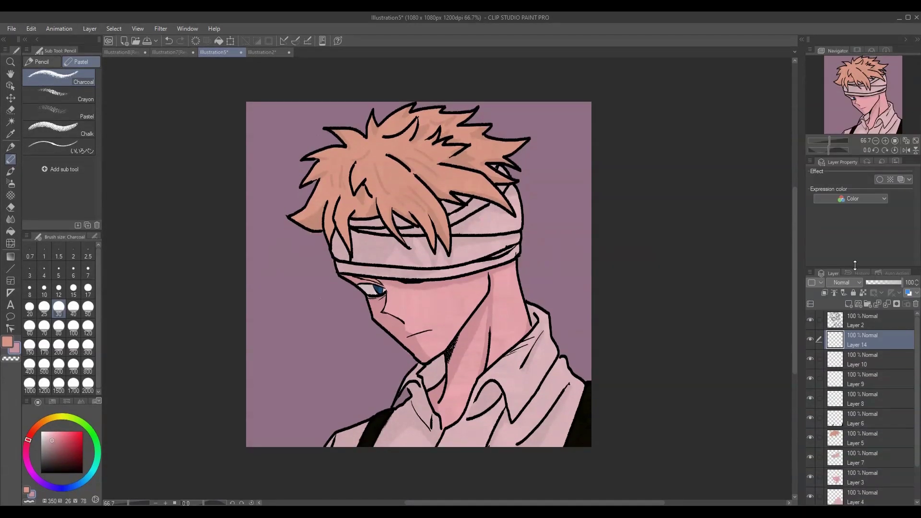
right_click(857, 342)
left_click(858, 177)
right_click(865, 342)
left_click(867, 177)
right_click(868, 333)
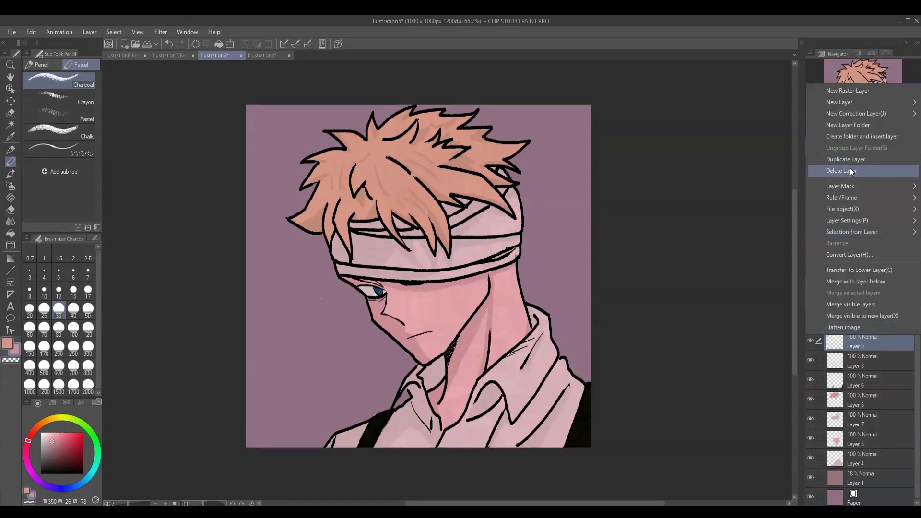
left_click(850, 168)
right_click(857, 342)
left_click(845, 177)
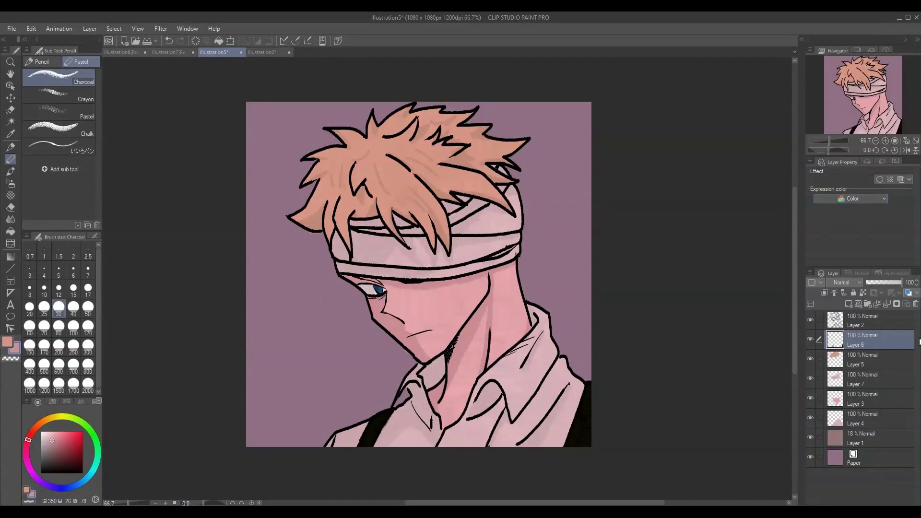
Step: Select Layer 3 and switch to the Hard eraser at size 700
left_click(883, 396)
key("e")
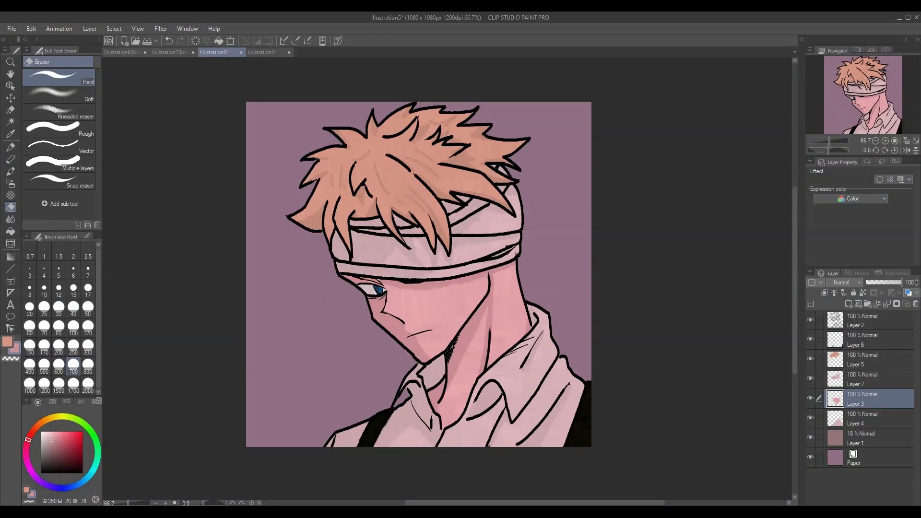